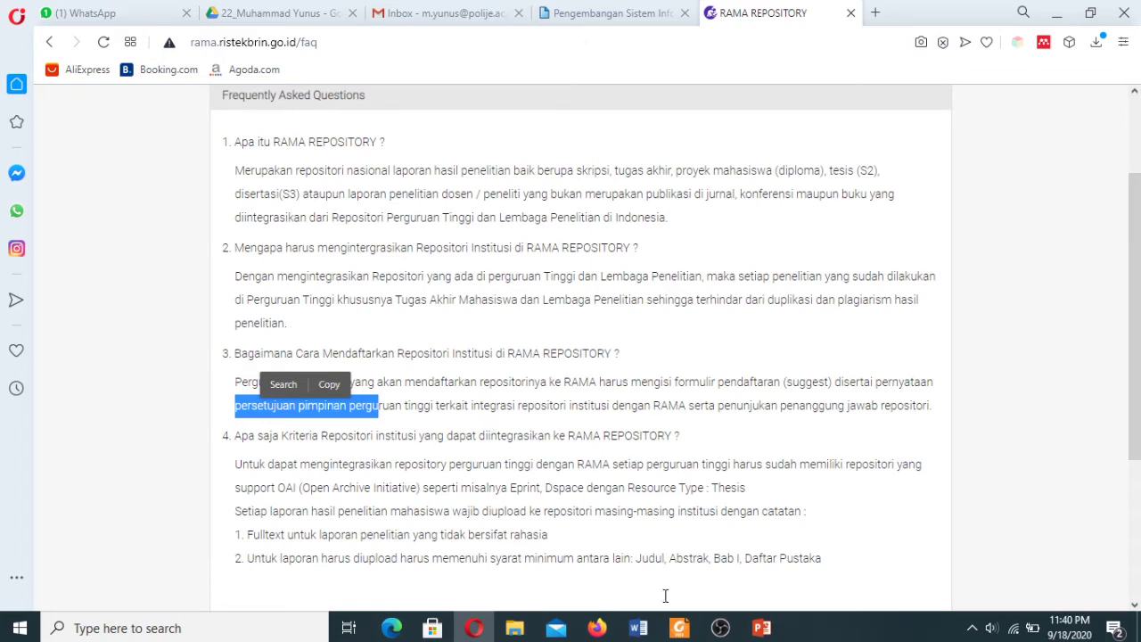
left_click(680, 629)
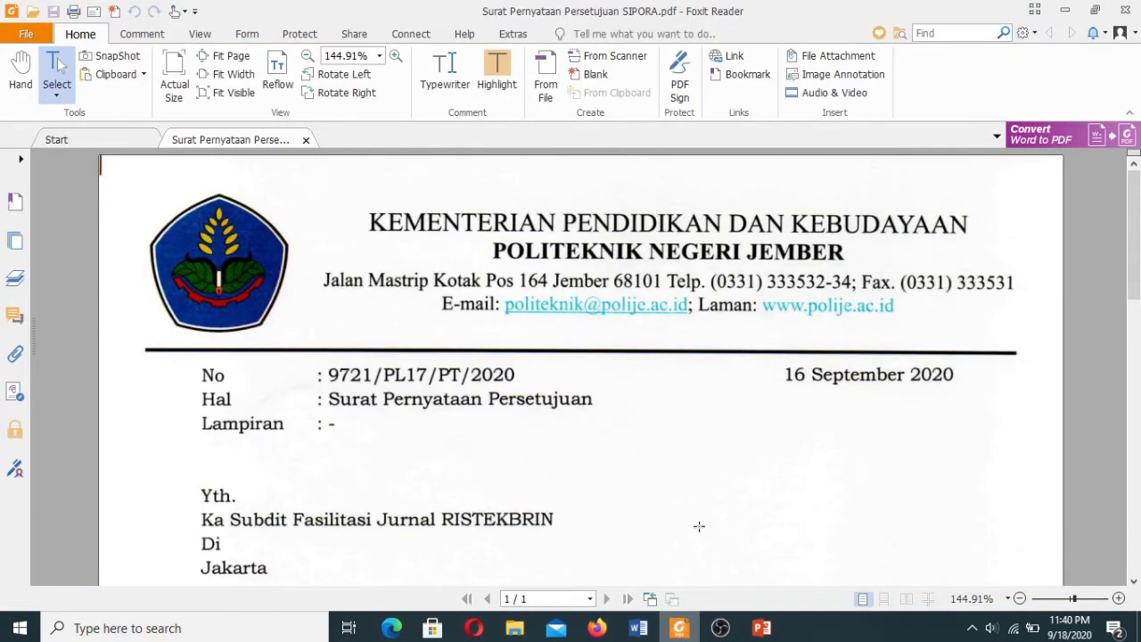
left_click_drag(1134, 230, 1134, 284)
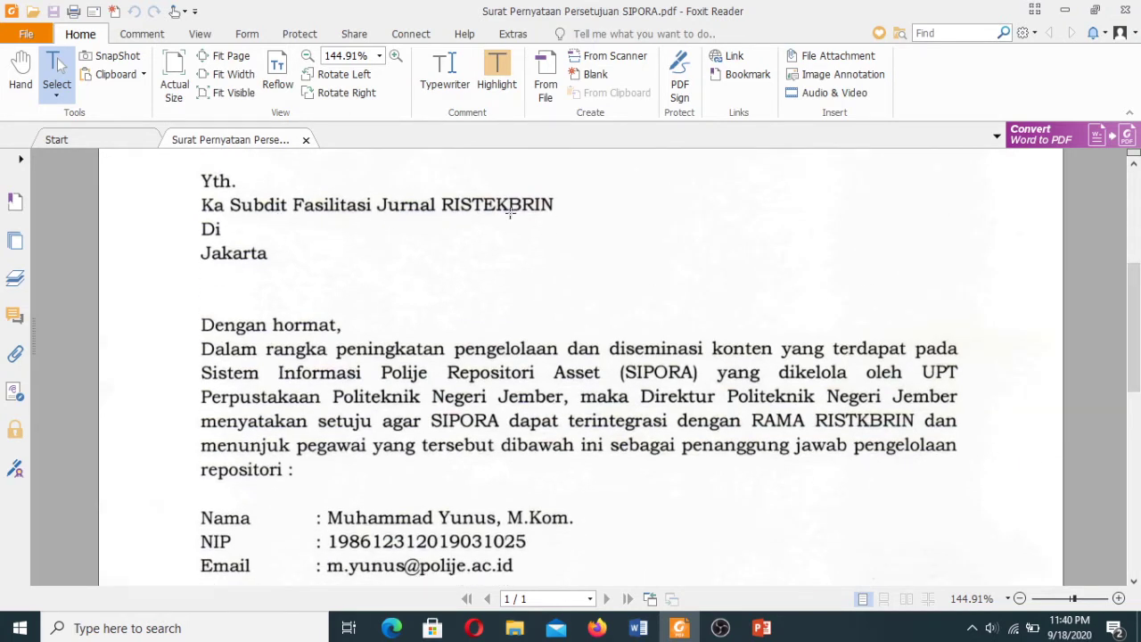
left_click_drag(1137, 297, 1136, 315)
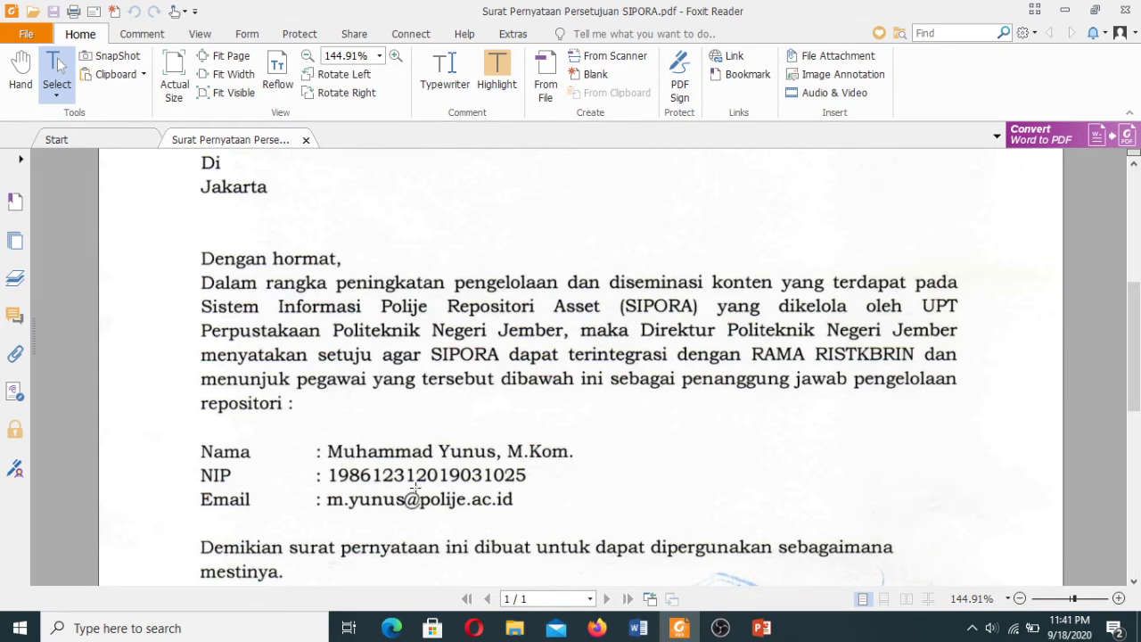
mouse_move(1132, 389)
left_mouse_down()
mouse_move(1138, 443)
mouse_move(1136, 233)
left_mouse_up()
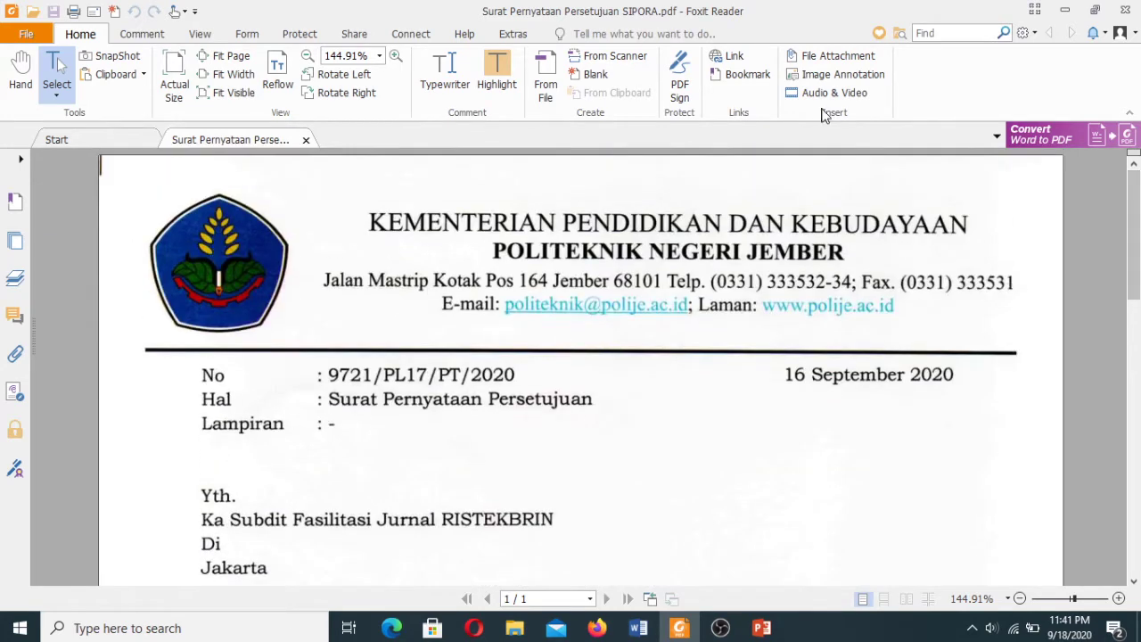
left_click(1065, 10)
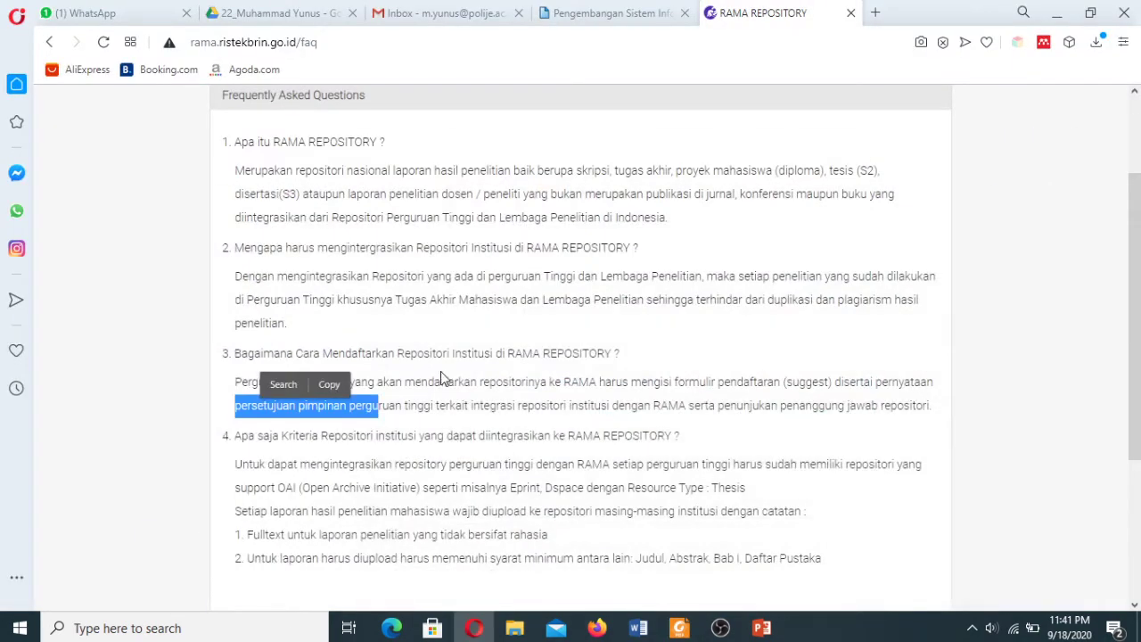
Open the Suggest page and read its indexing requirements on theses and public access.
left_click(1032, 331)
left_click_drag(1135, 347, 1135, 270)
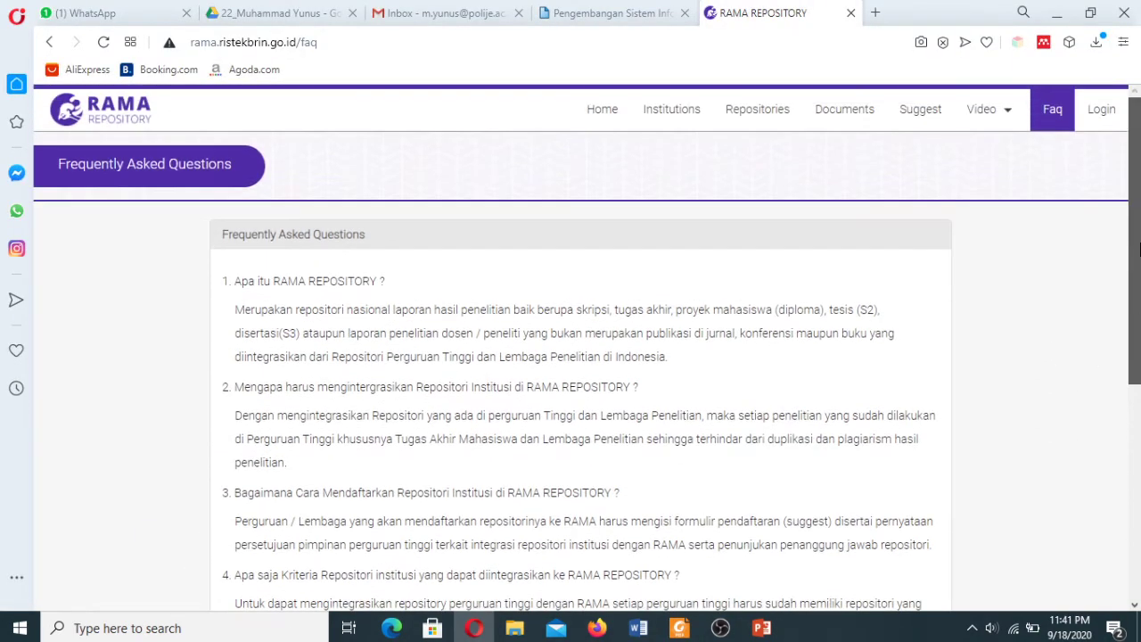
left_click(922, 114)
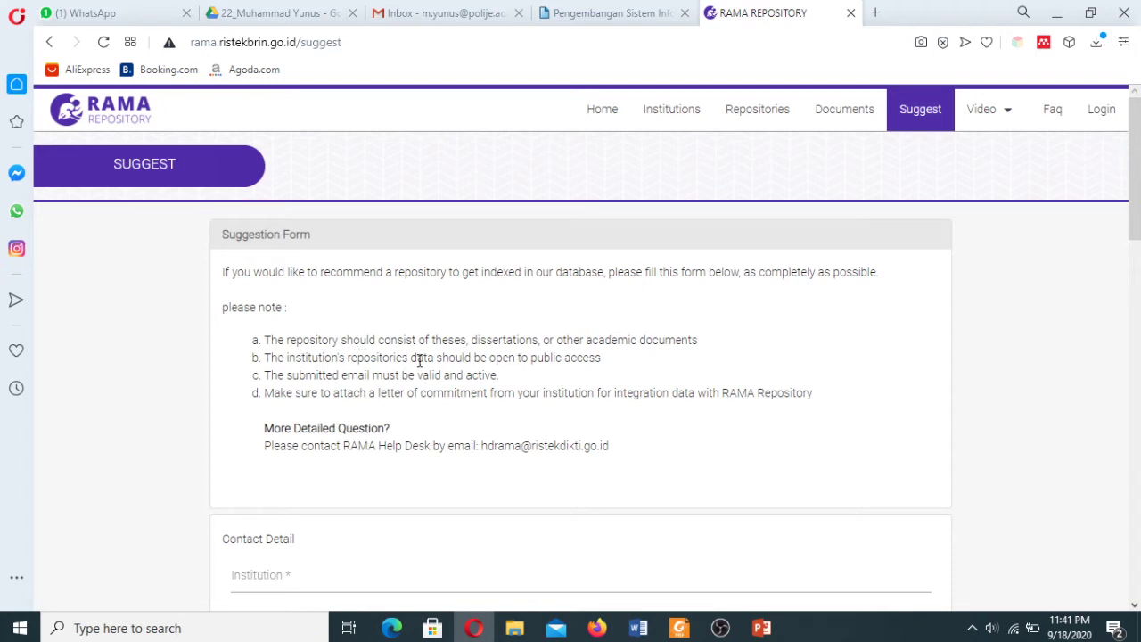
left_click_drag(432, 339, 469, 343)
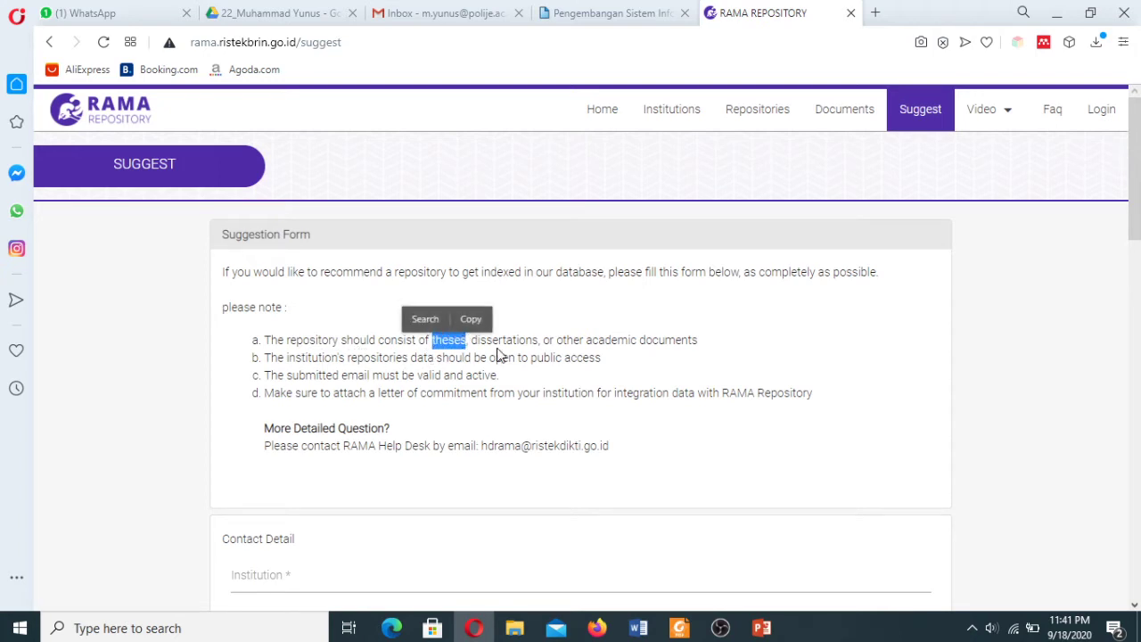
left_click(629, 365)
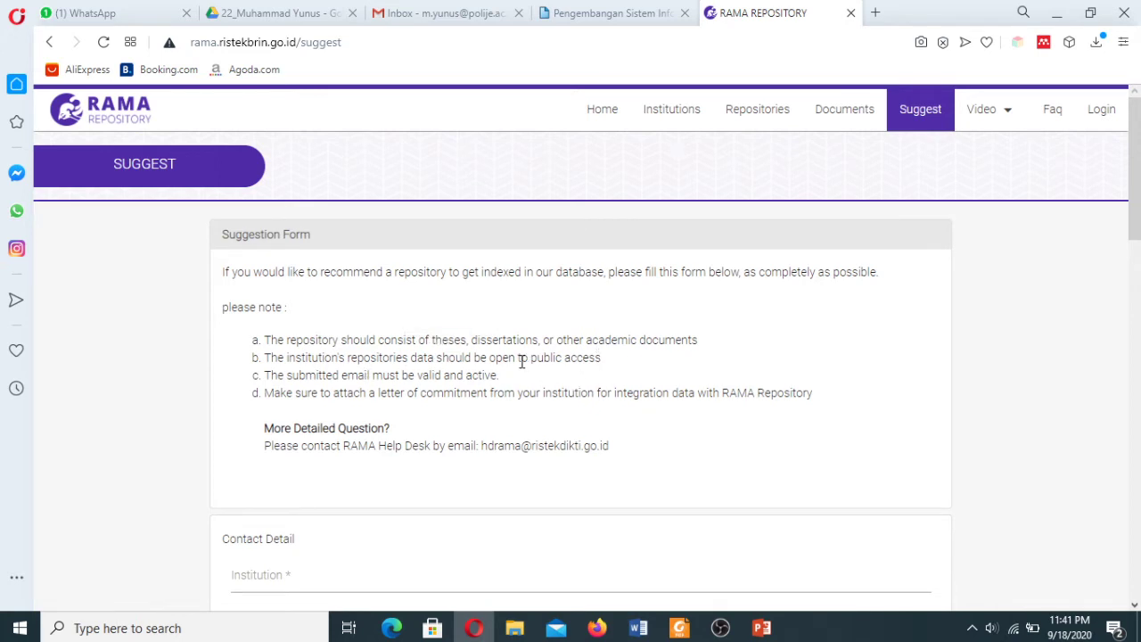
left_click_drag(531, 357, 604, 365)
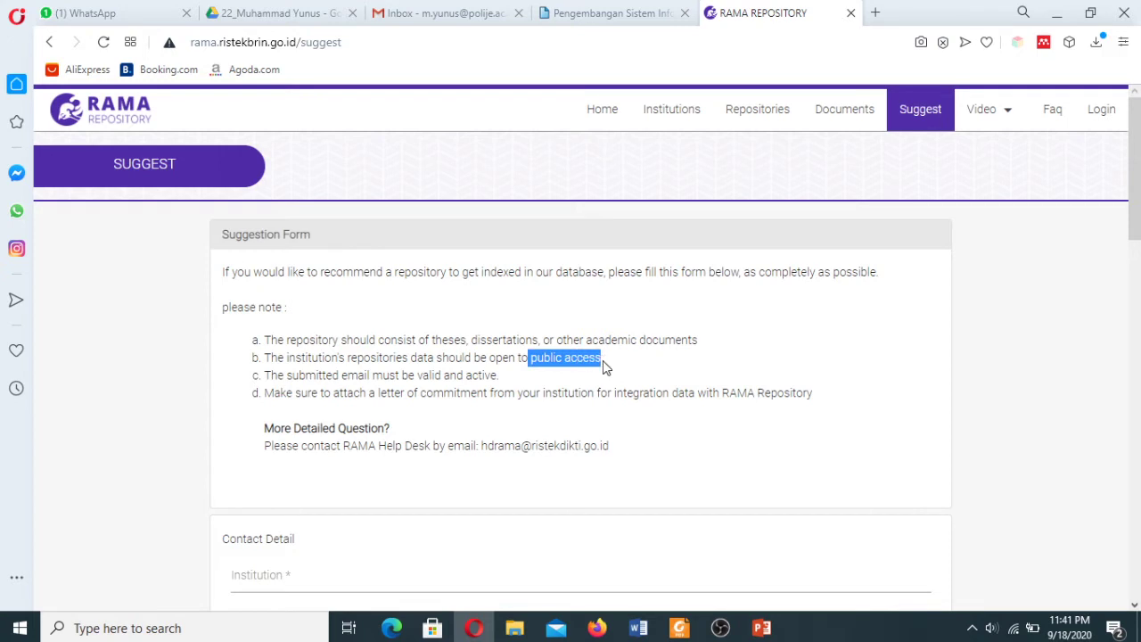
left_click(540, 385)
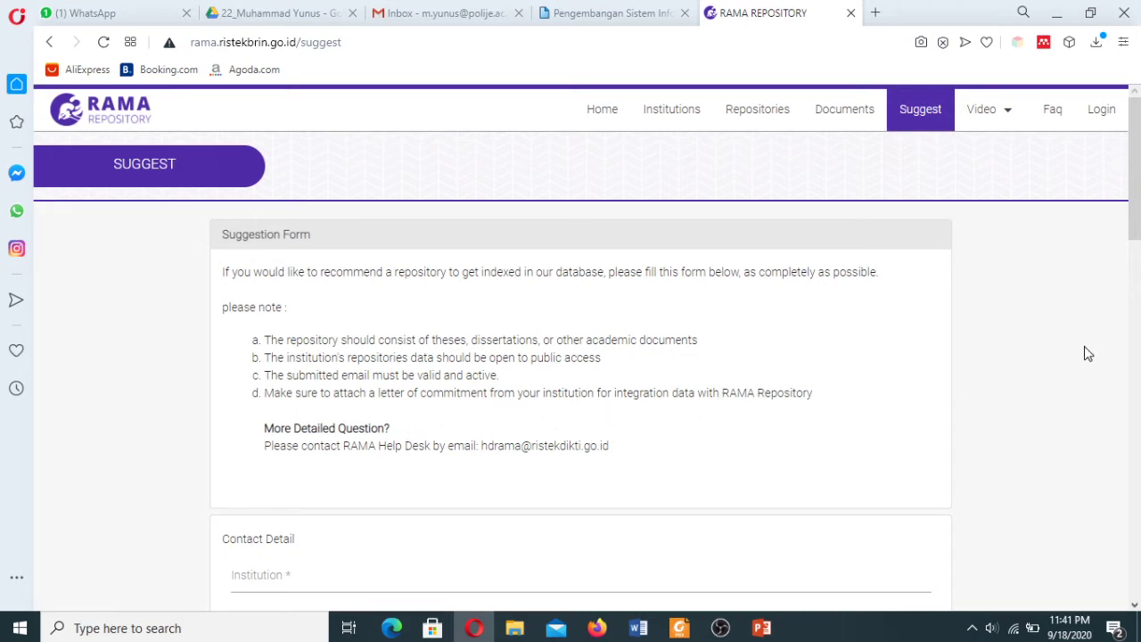
Enter Politeknik Negeri Jember as the institution and fill in the contact's name.
scroll(1137, 221, "down", 3)
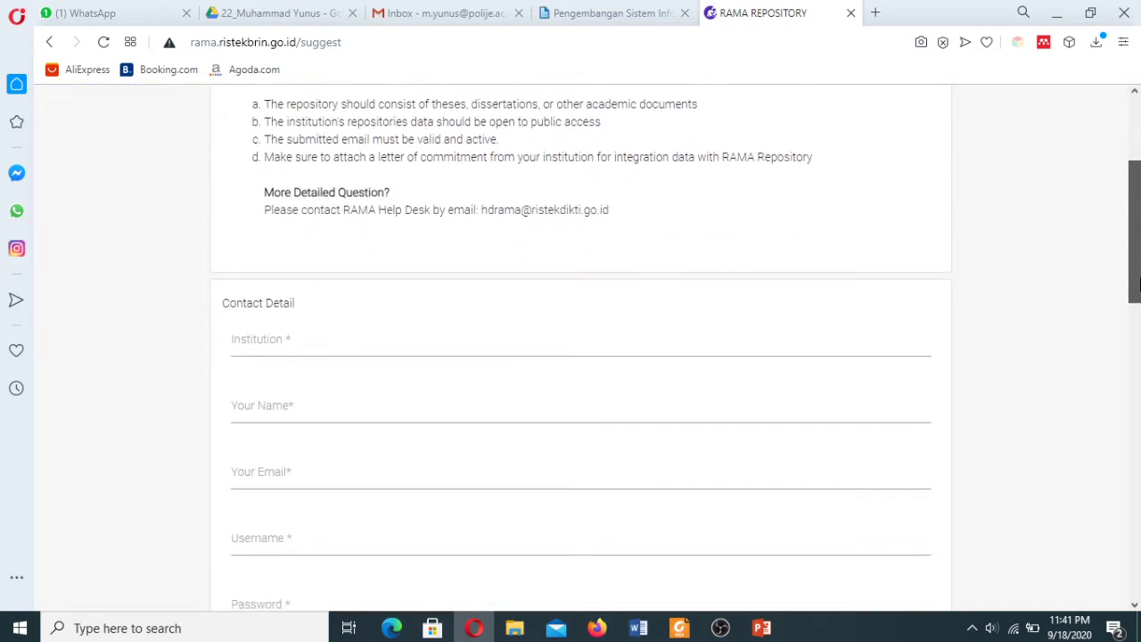
left_click_drag(256, 335, 253, 337)
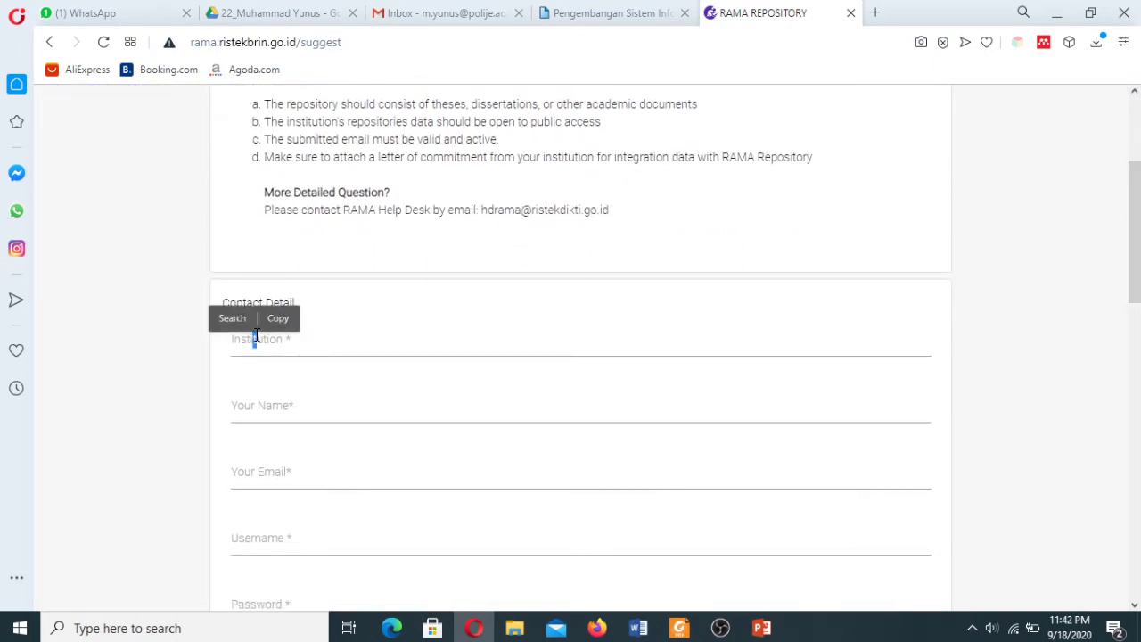
left_click(287, 342)
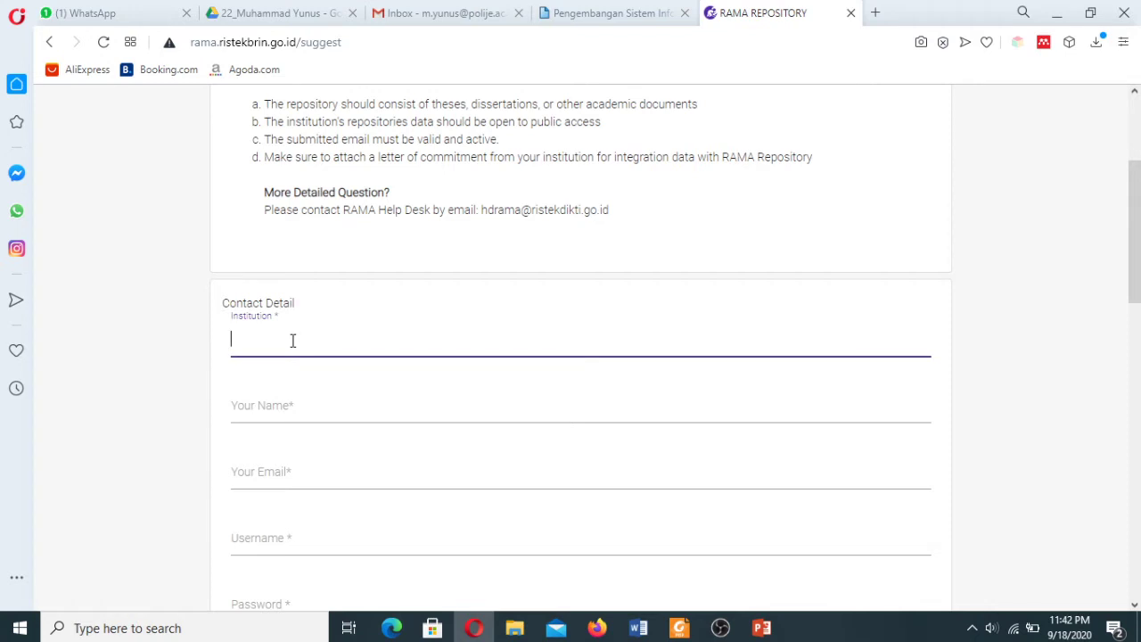
type("POl")
type("oli")
type("teknik Nege")
type("ri")
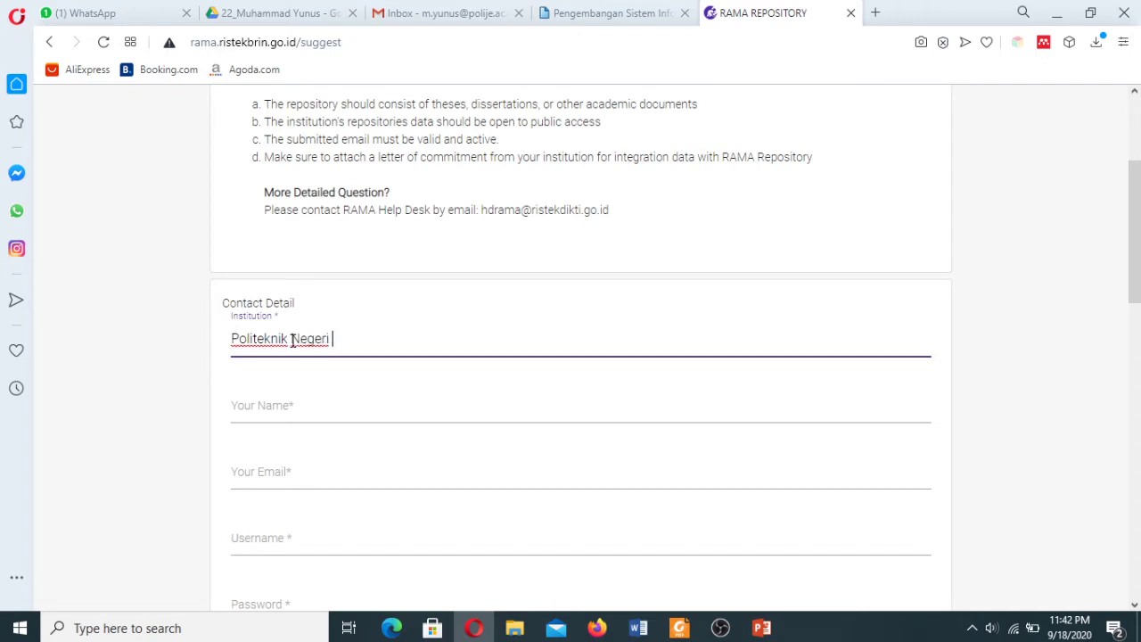
type(" Jember")
scroll(237, 508, "down", 2)
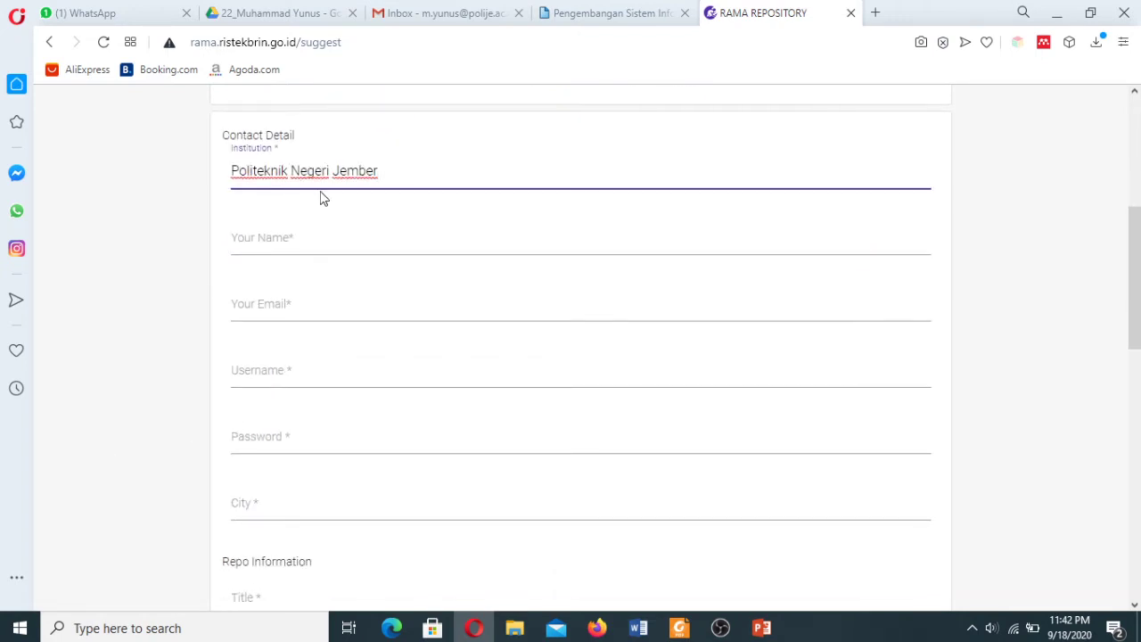
left_click(301, 247)
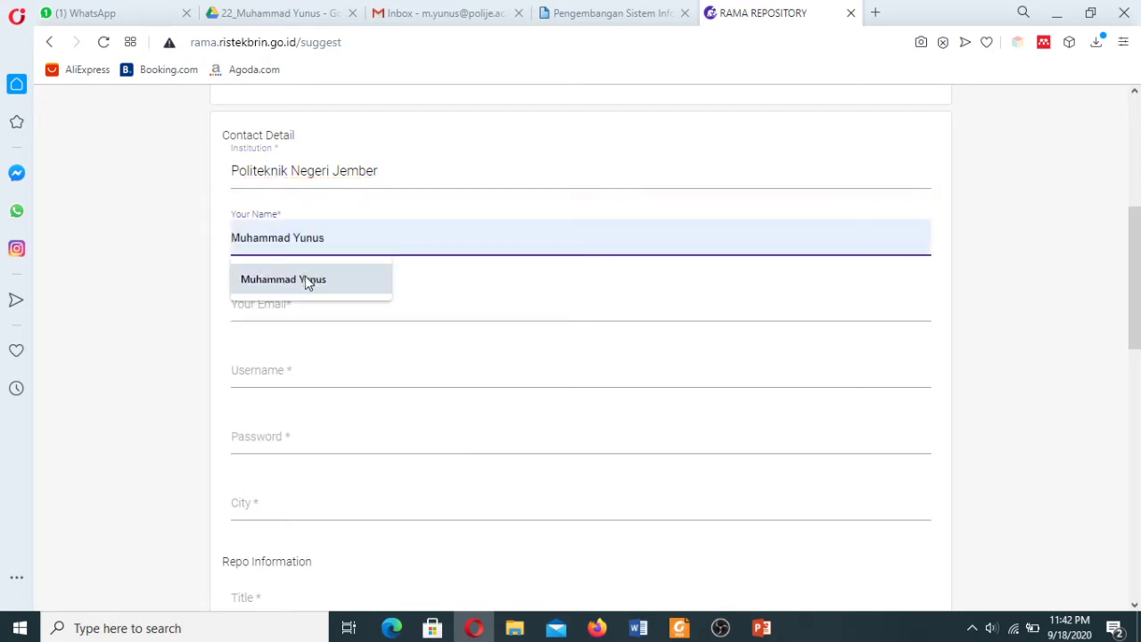
left_click(305, 278)
Fill in the contact's e-mail, username and password from the browser's saved suggestions.
left_click(298, 310)
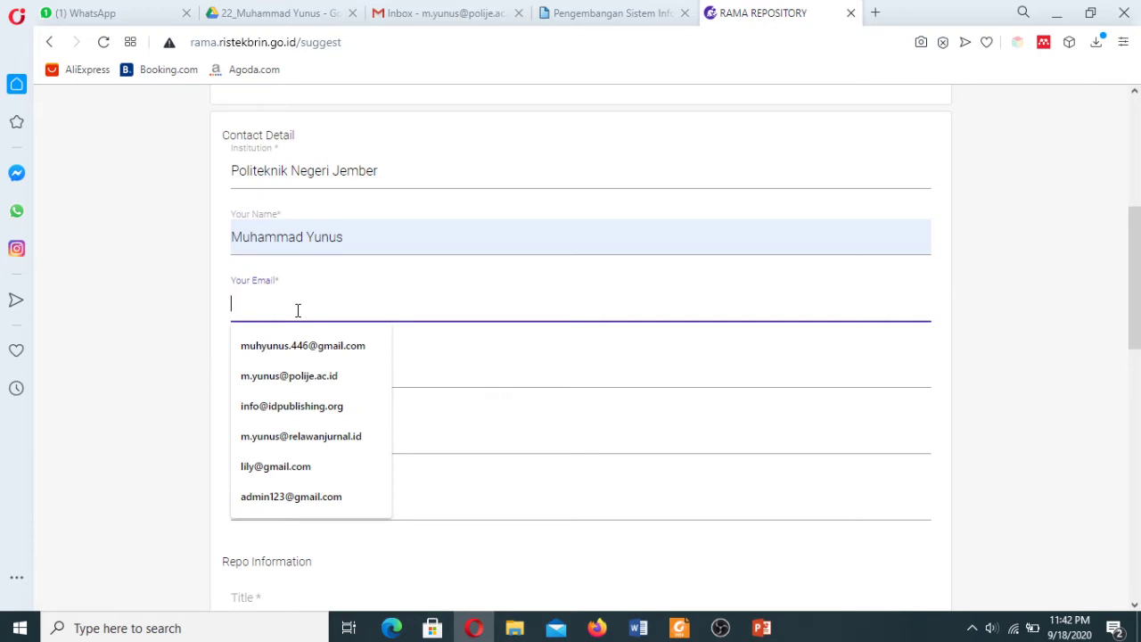
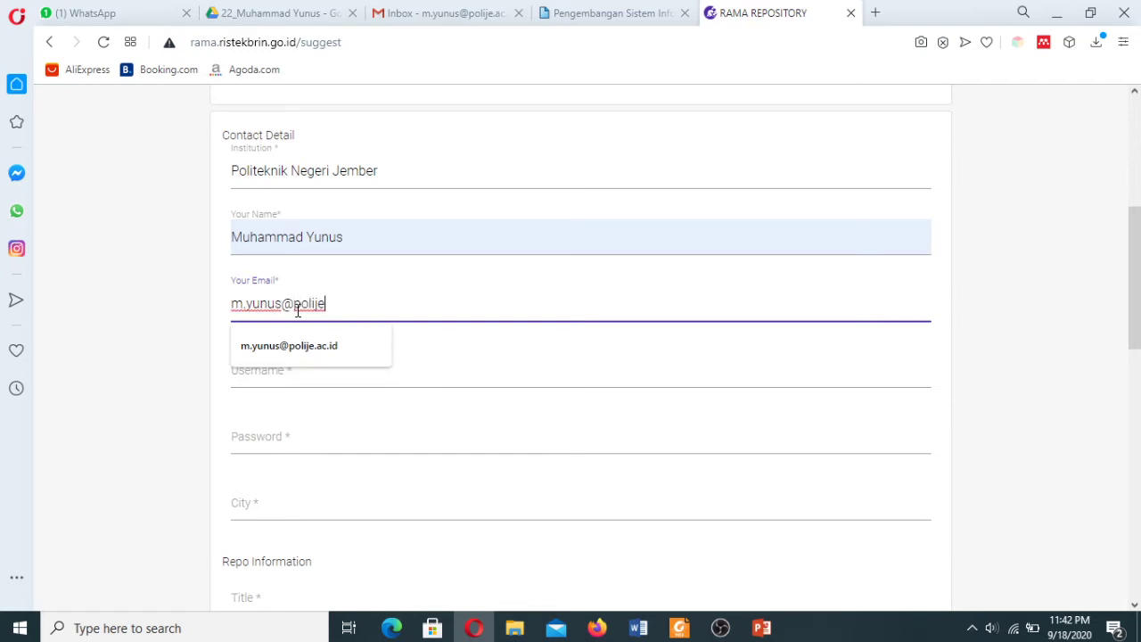
left_click(300, 350)
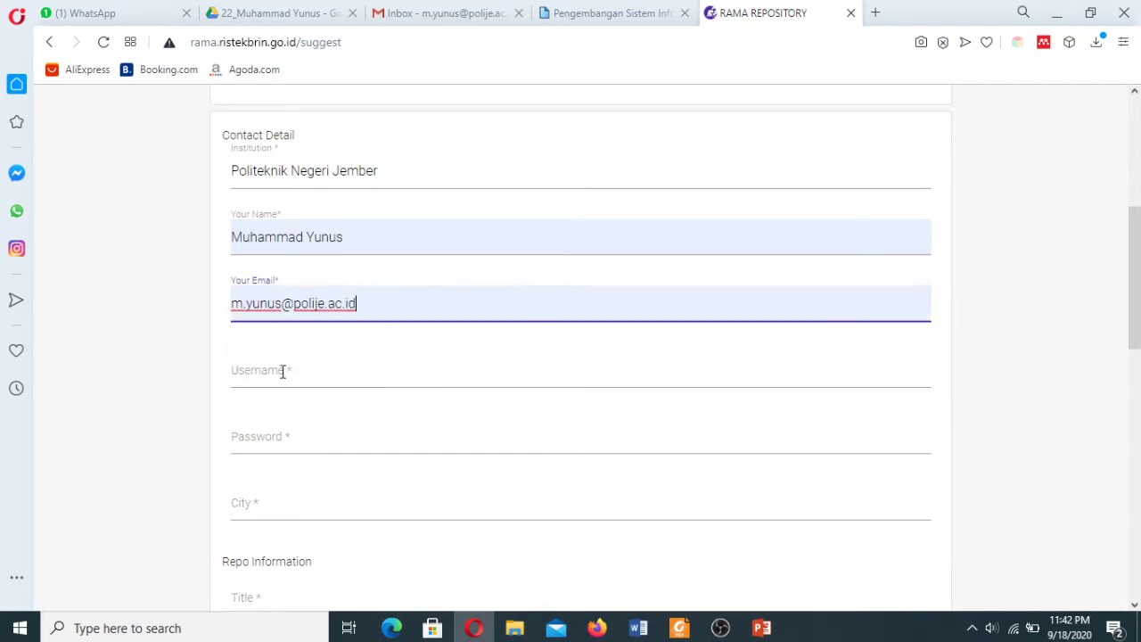
left_click(280, 370)
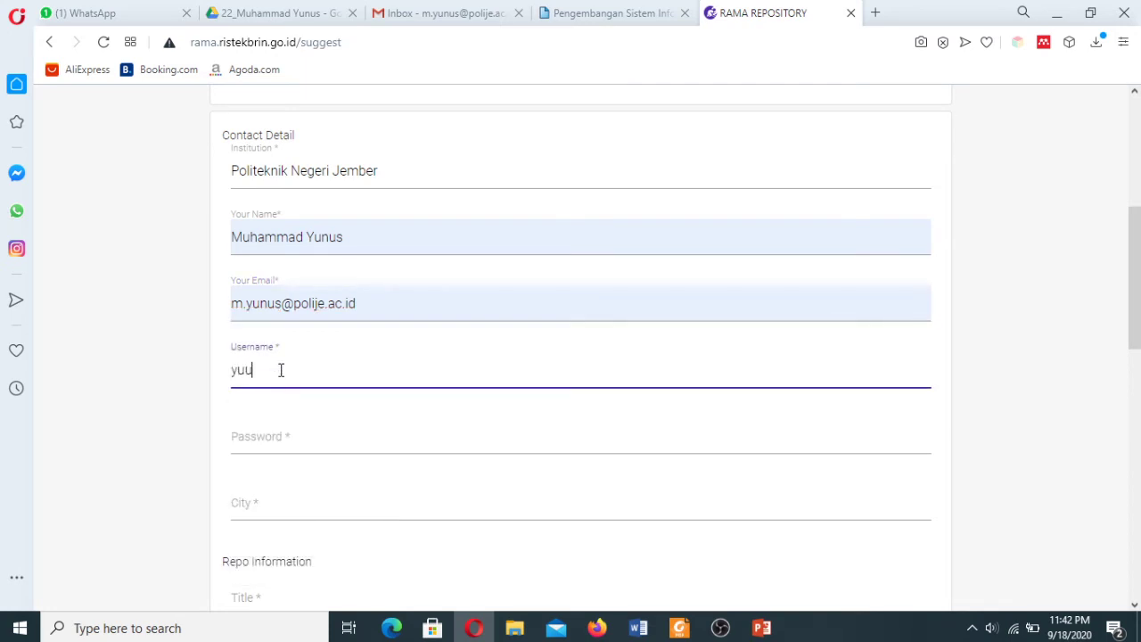
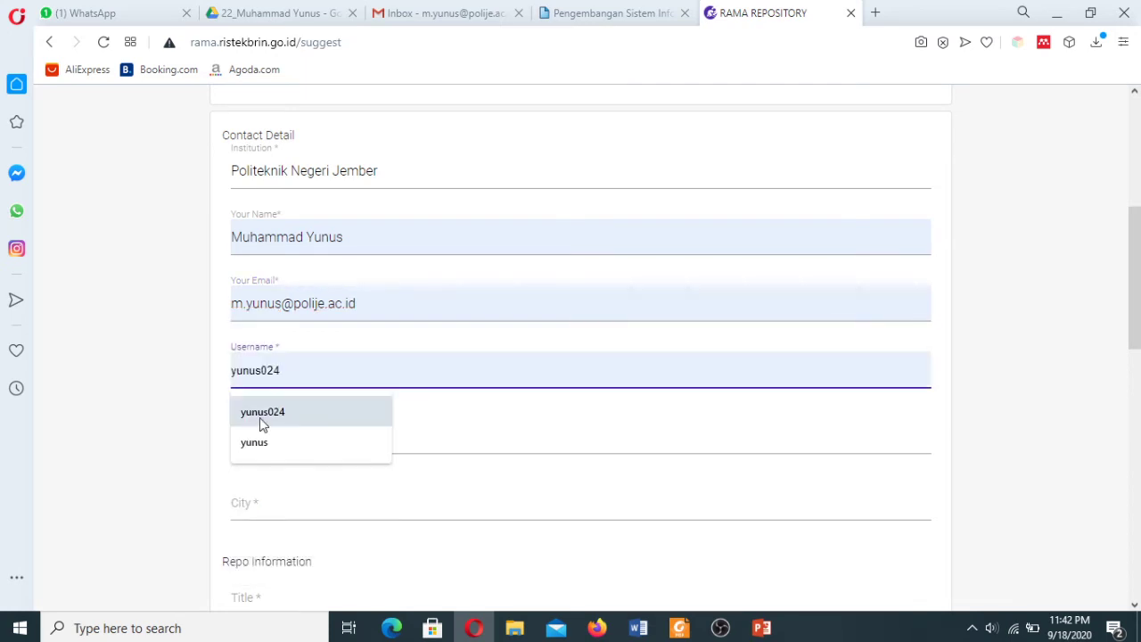
left_click(262, 415)
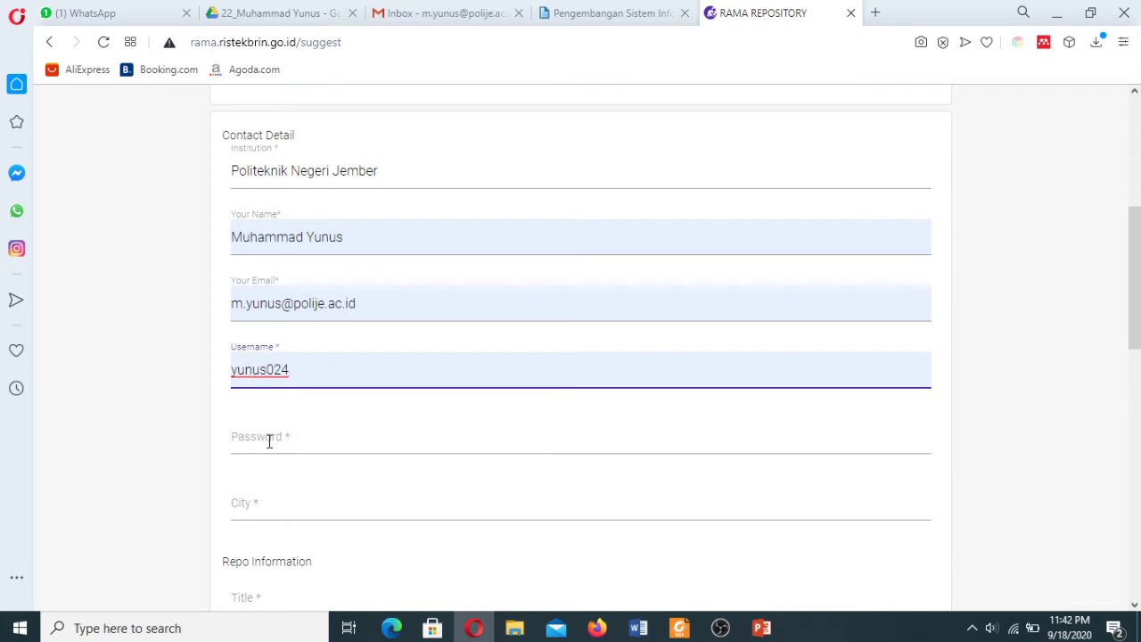
left_click(265, 437)
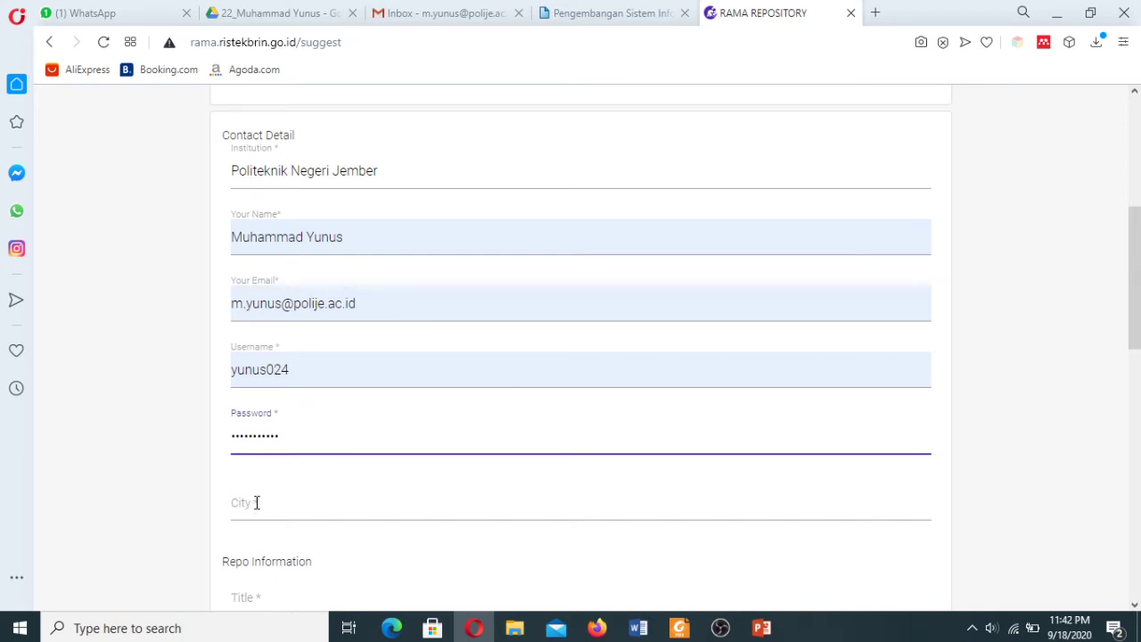
left_click_drag(1136, 339, 1136, 406)
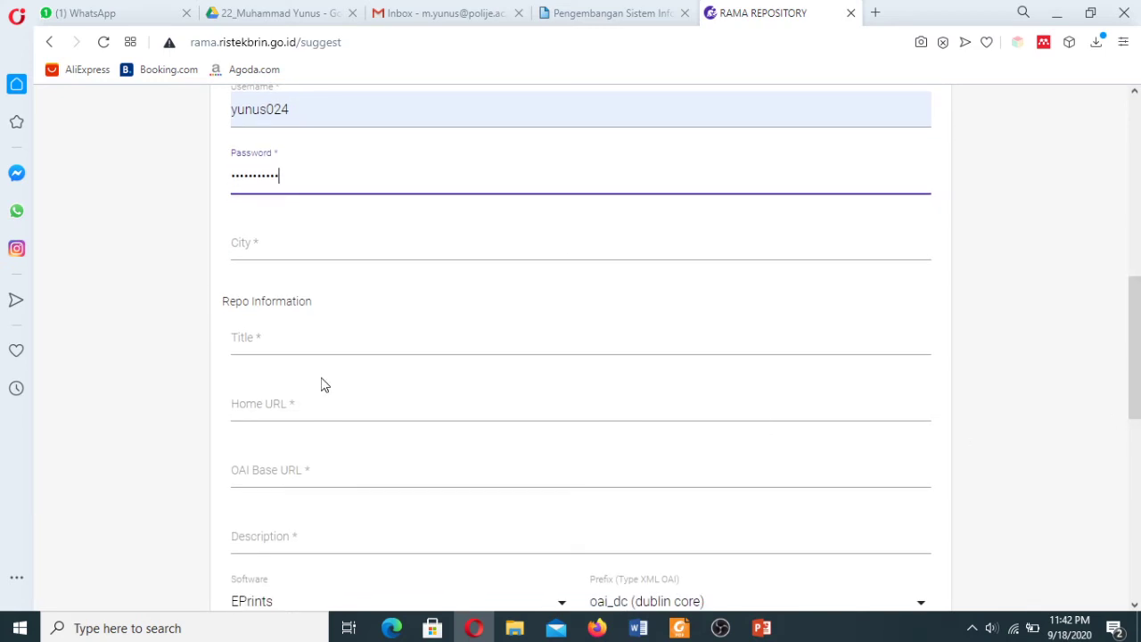
Fill the city field with Jember.
left_click(255, 243)
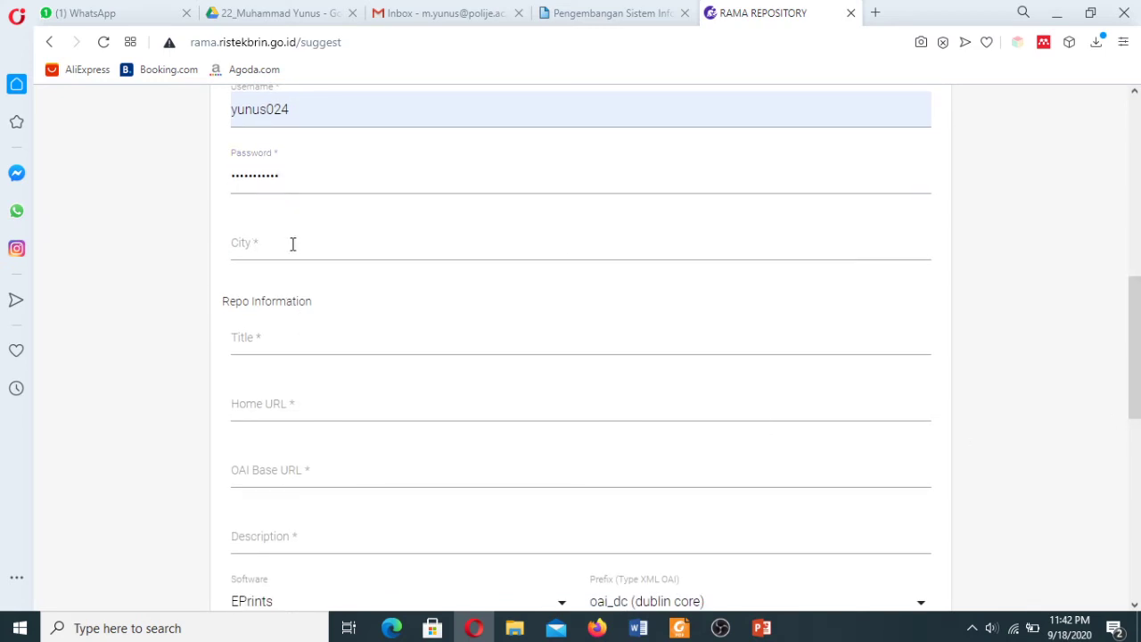
left_click(292, 244)
left_click(287, 286)
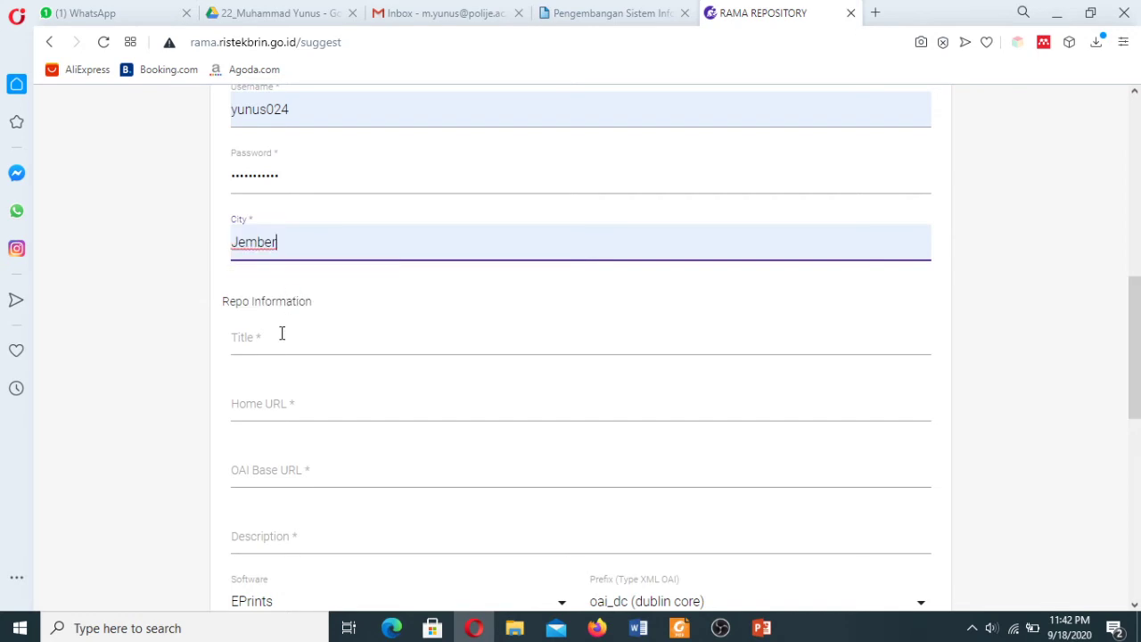
Copy 'Sistem Informasi Polije Repository Asset (SIPORA)' from the SIPORA footer into Title.
left_click(282, 335)
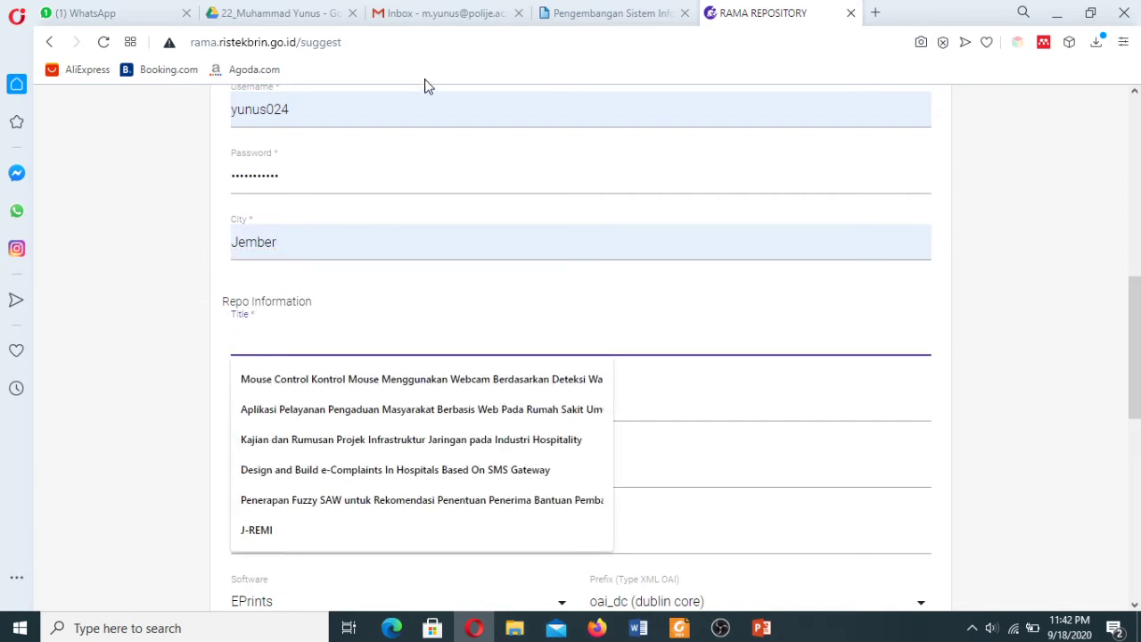
left_click(590, 12)
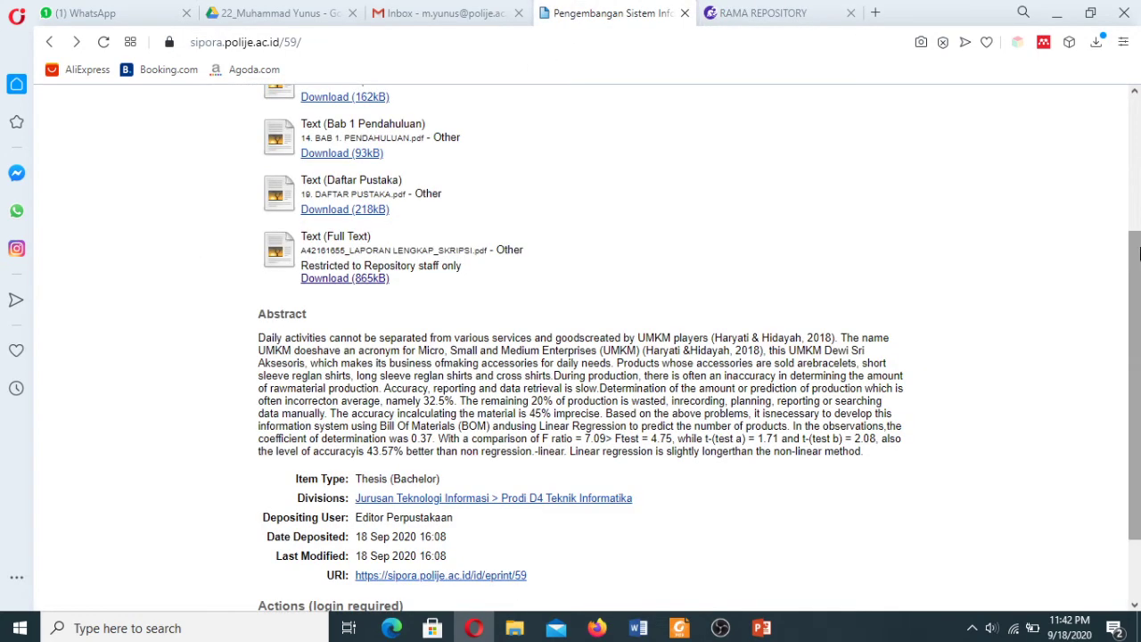
scroll(603, 567, "down", 3)
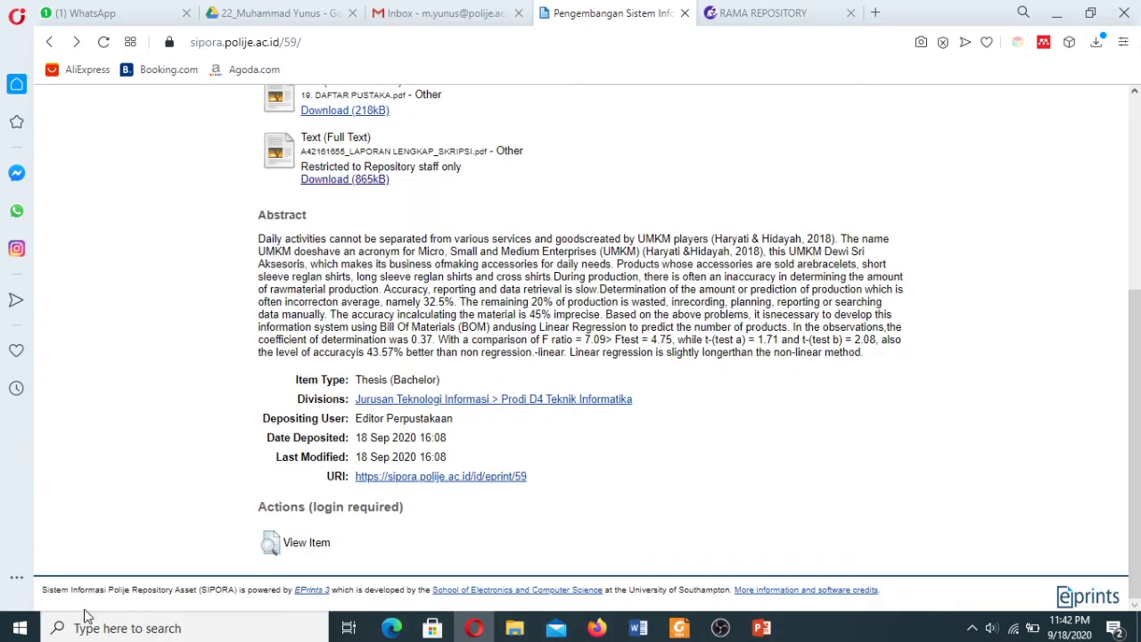
left_click_drag(42, 589, 237, 594)
key("ctrl+c")
left_click(167, 569)
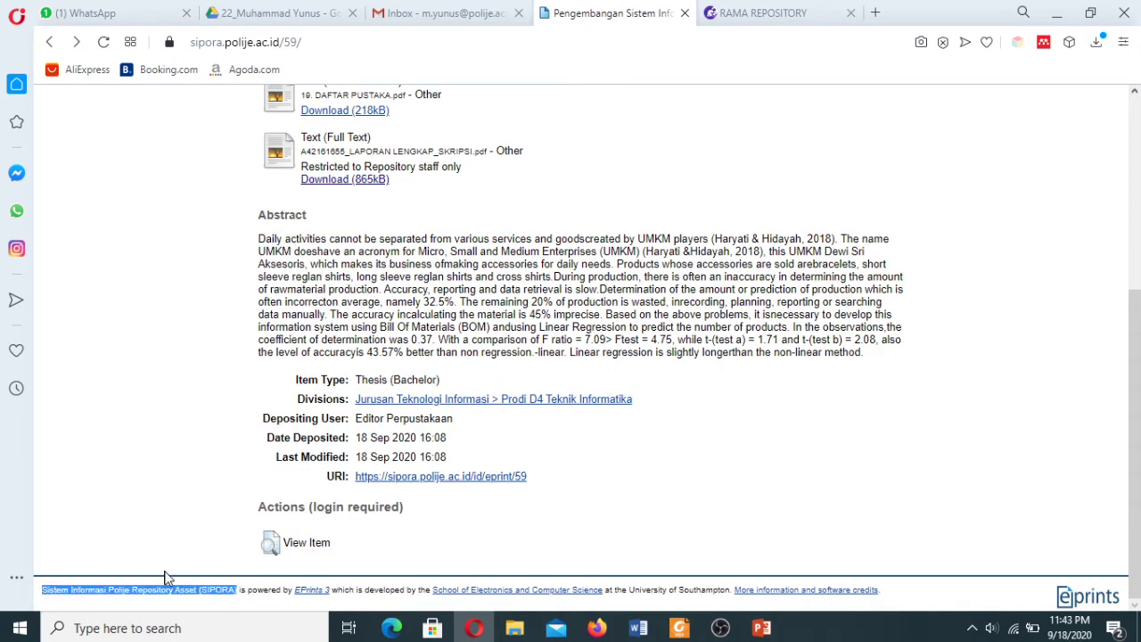
left_click(780, 7)
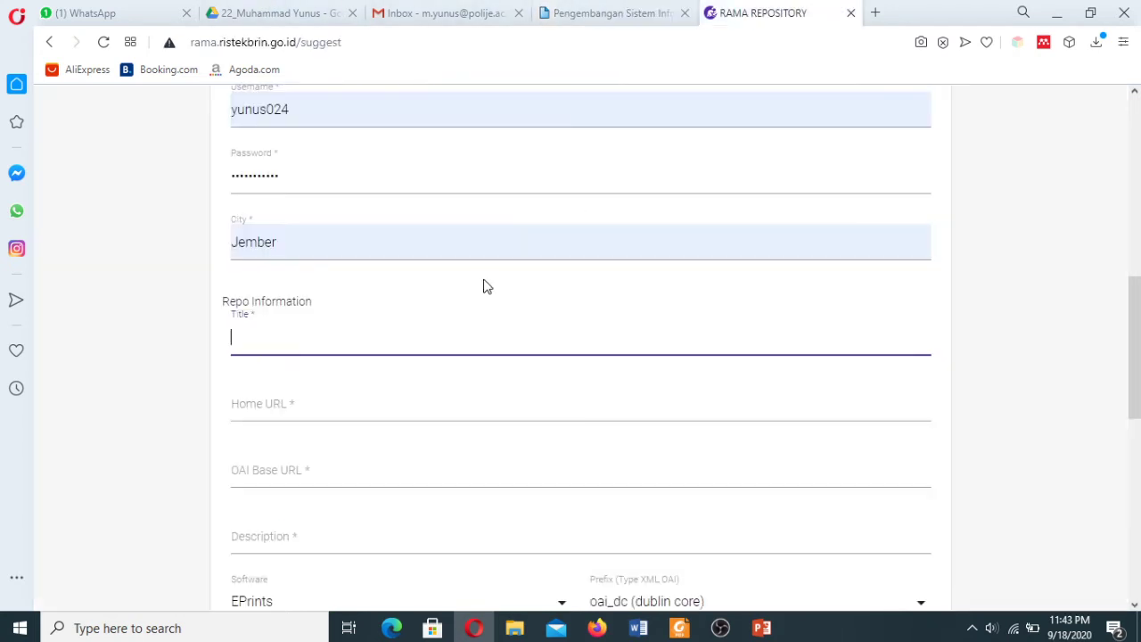
key("ctrl+v")
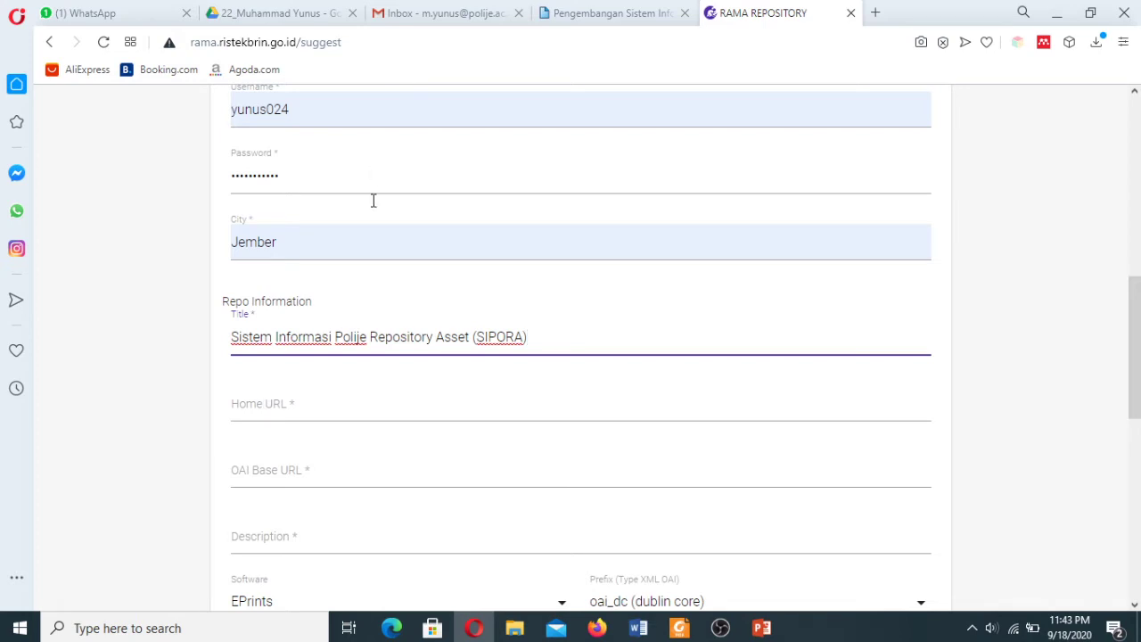
Load the SIPORA site root at sipora.polije.ac.id in the browser.
left_click(571, 13)
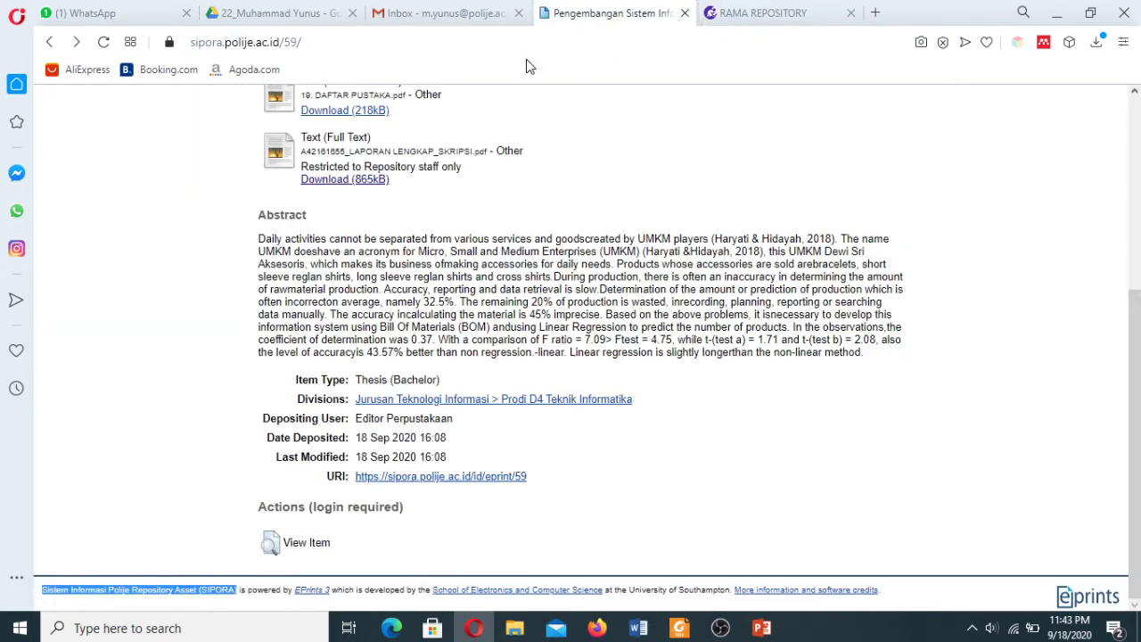
left_click(366, 43)
key("BackSpace")
key("BackSpace")
key("BackSpace")
key("BackSpace")
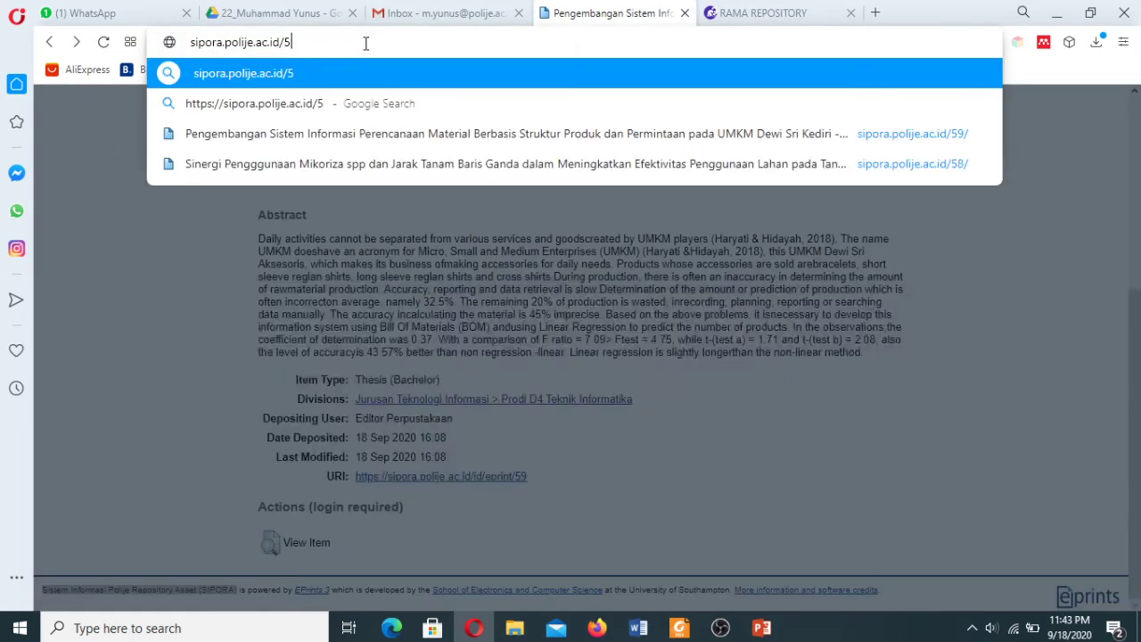
key("Return")
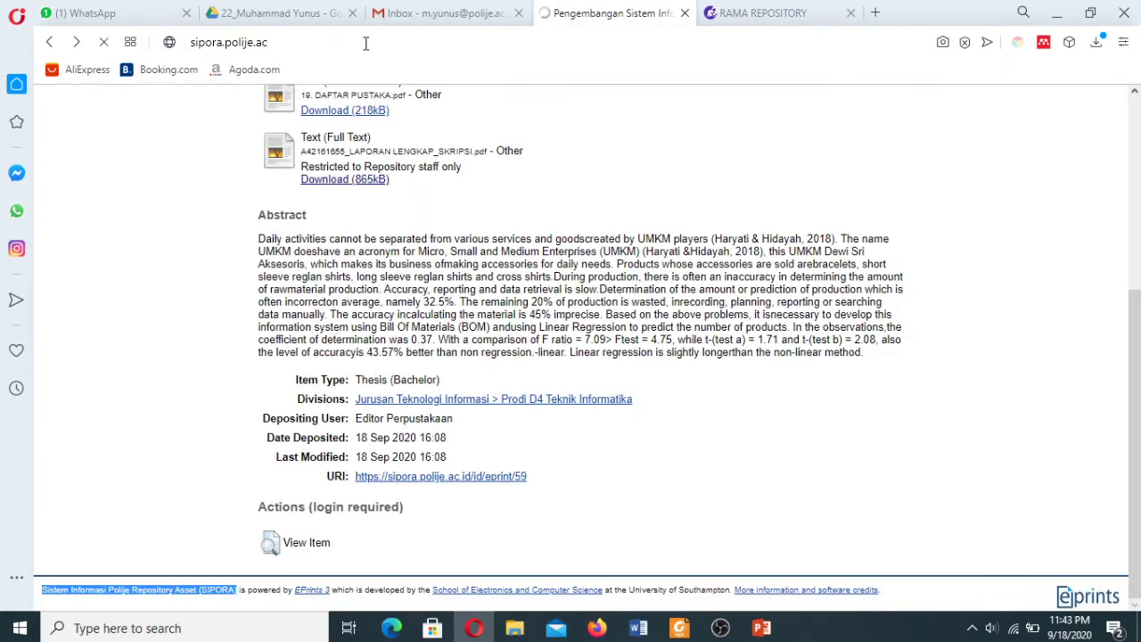
left_click(293, 45)
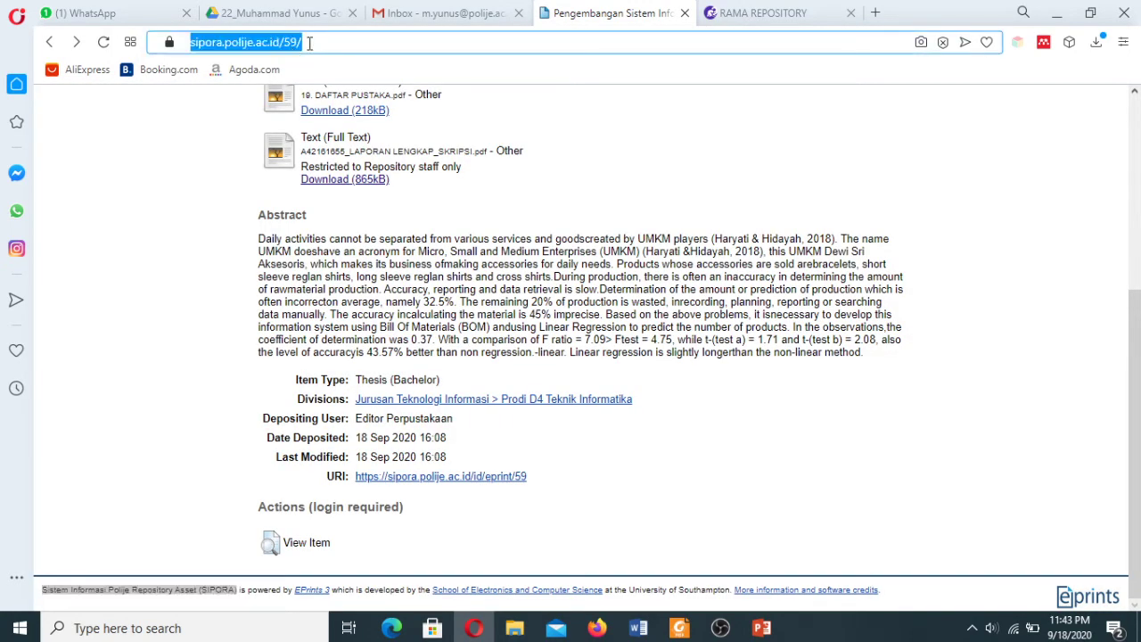
type("sipora.polije.ac")
key("Return")
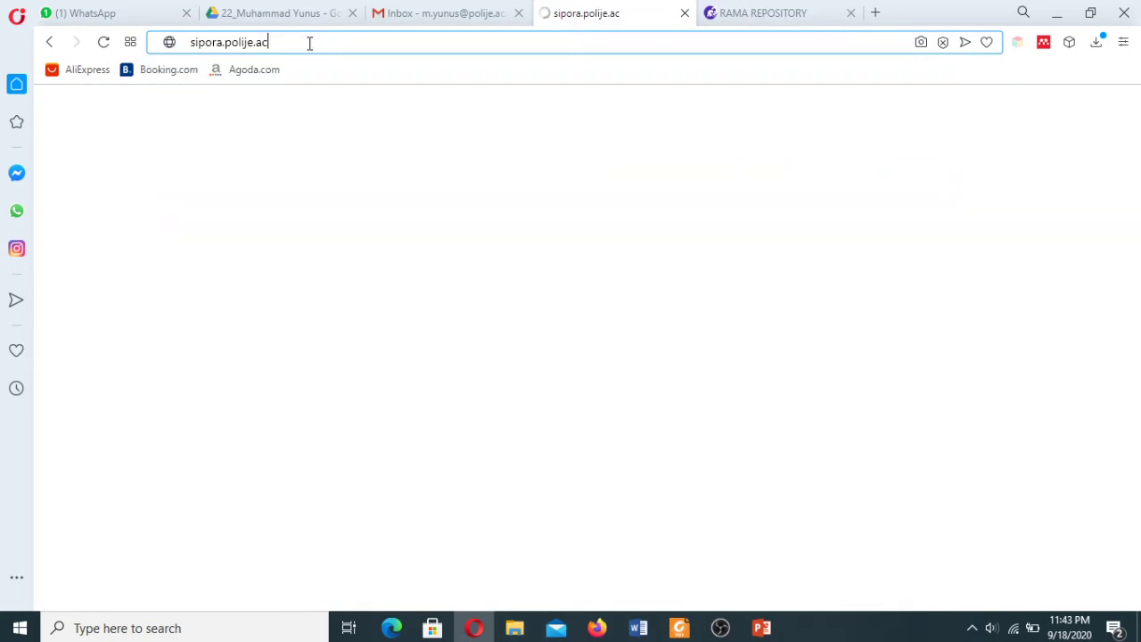
type("sipo")
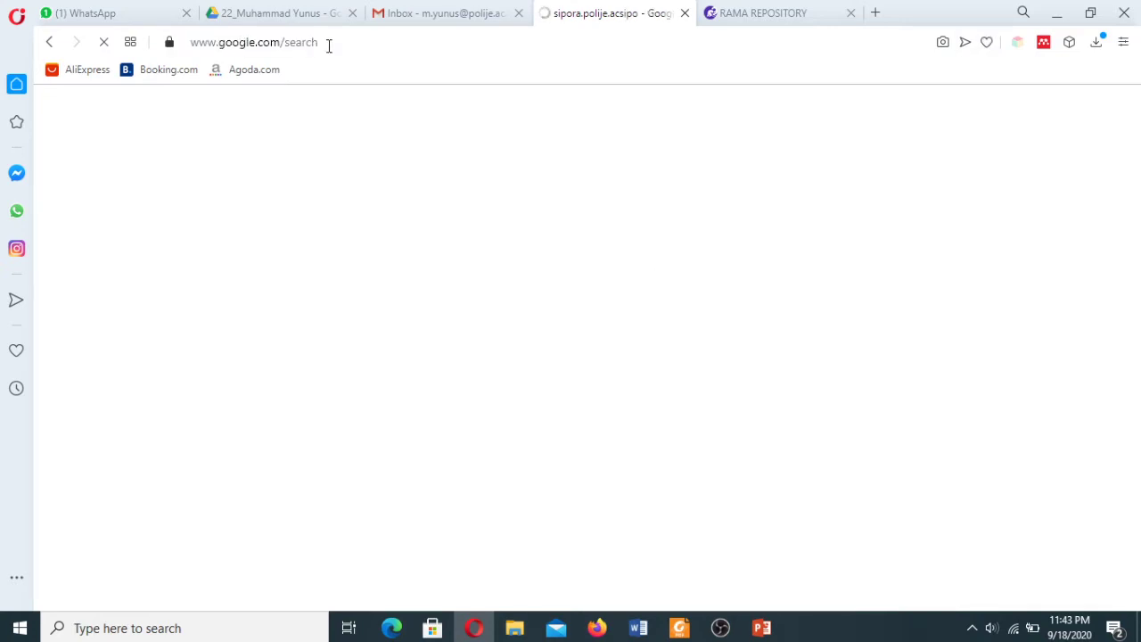
left_click(331, 44)
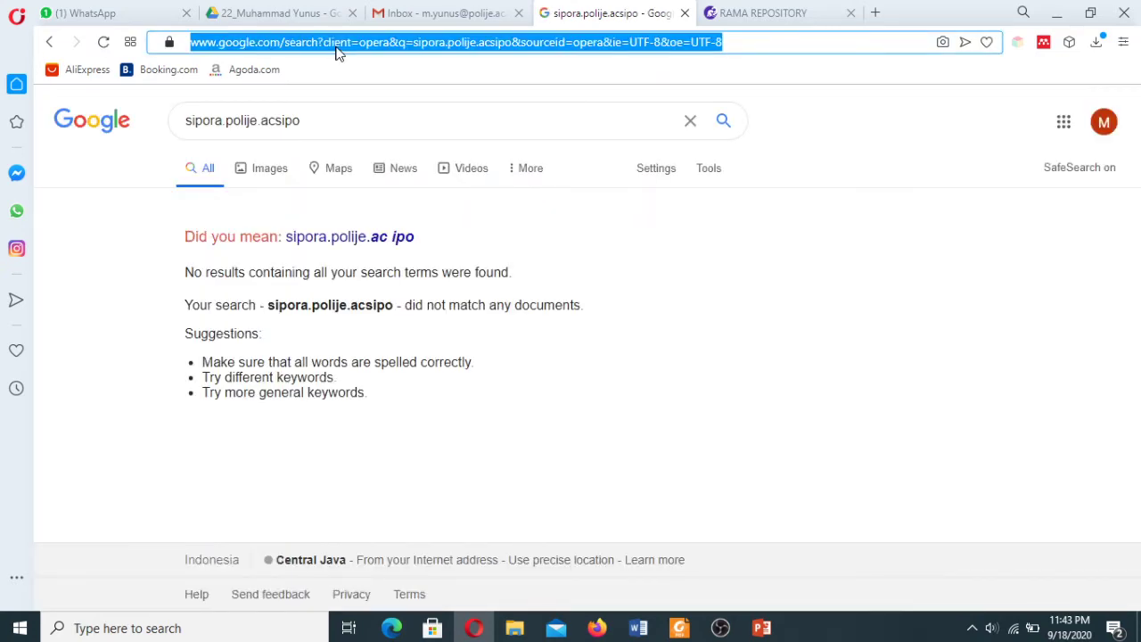
type("sop")
key("Return")
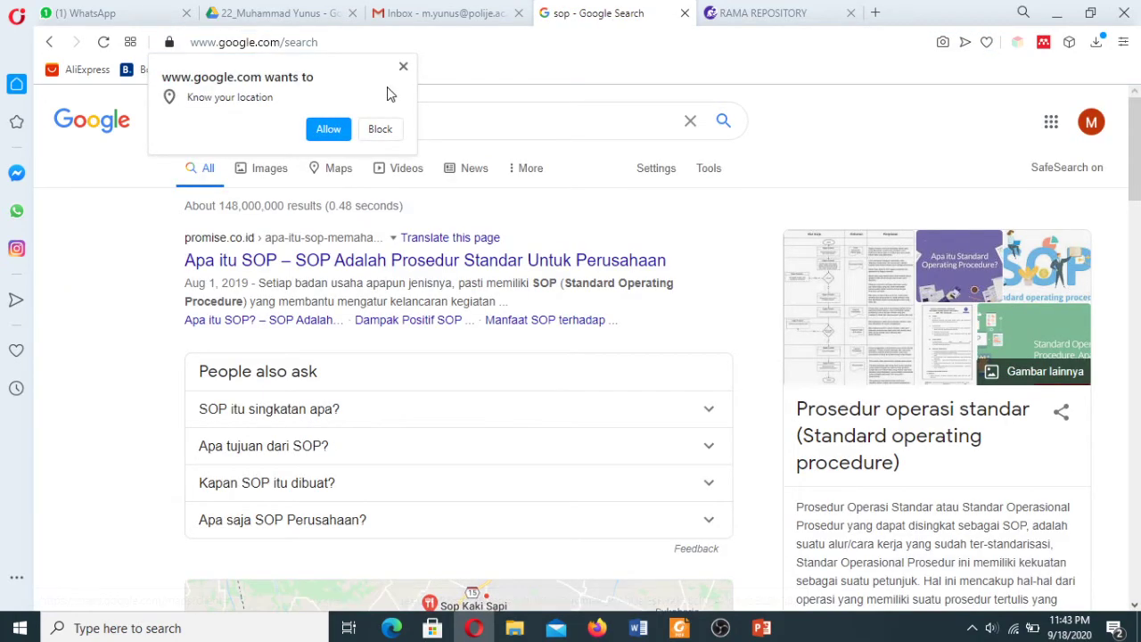
left_click(403, 66)
left_click(340, 43)
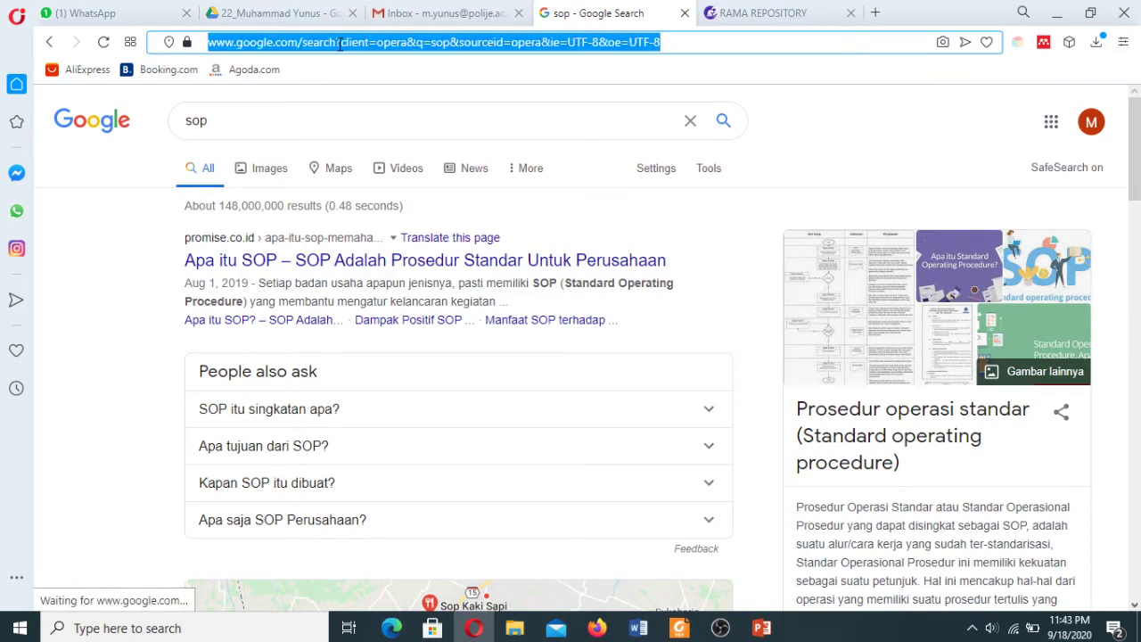
type("sipora.polije.ac.id")
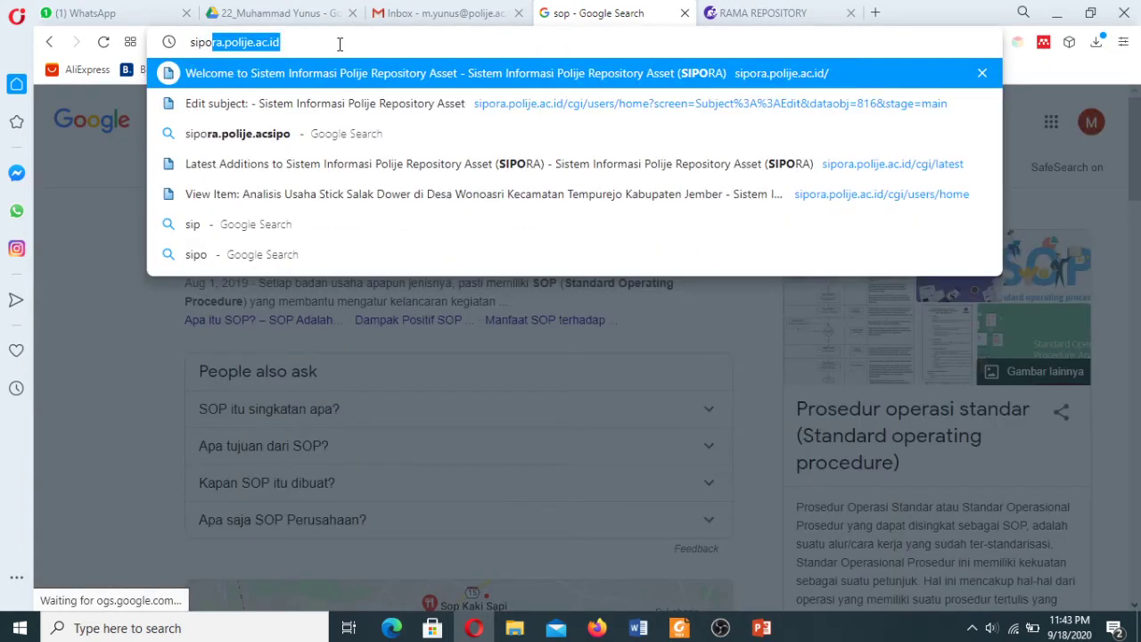
key("Return")
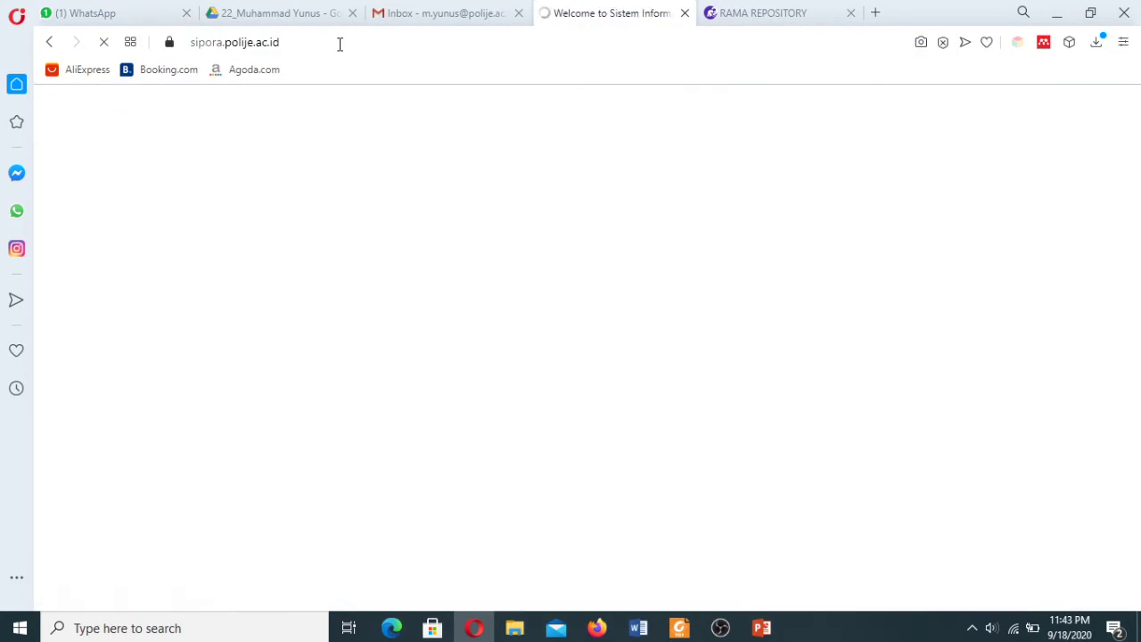
left_click(340, 44)
key("ctrl+c")
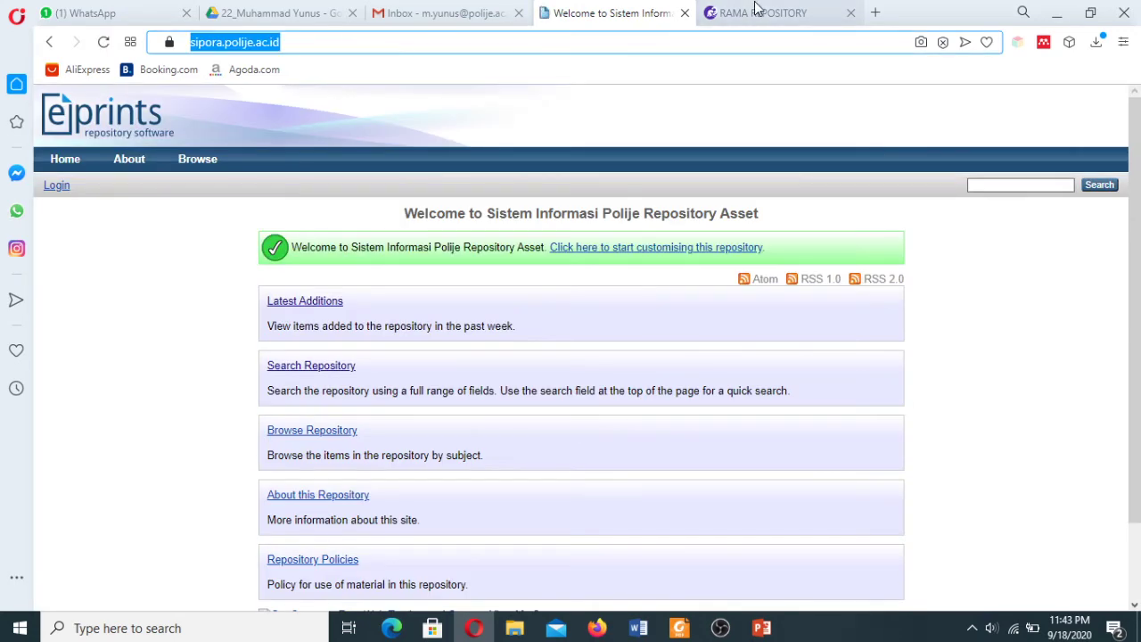
left_click(754, 11)
left_click(324, 403)
key("ctrl+v")
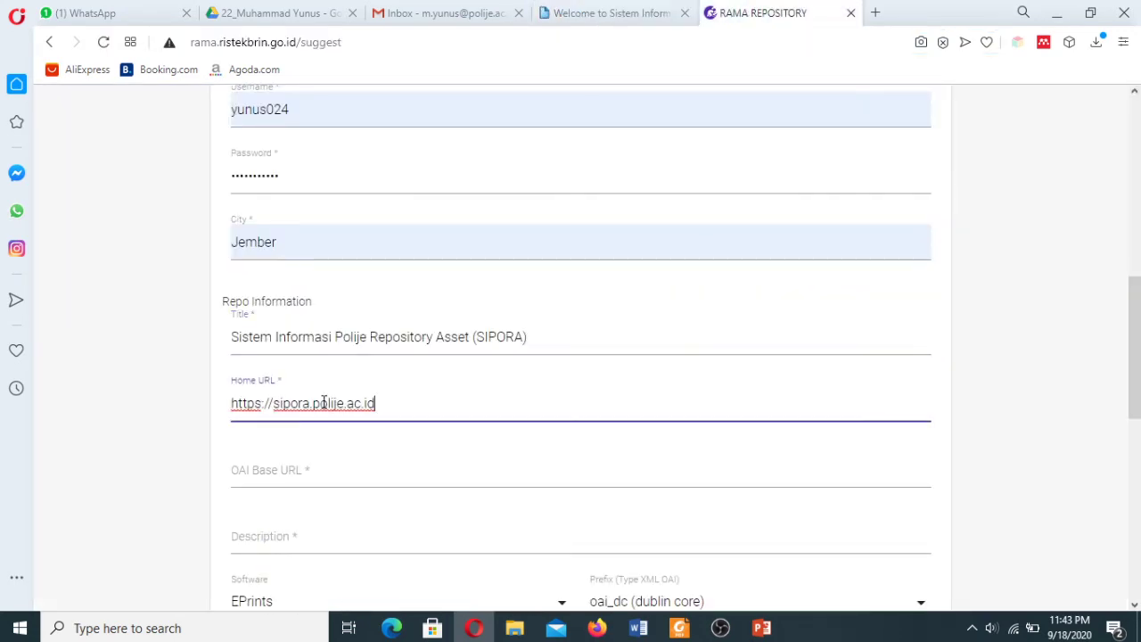
Copy the OAI 2.0 base URL from the SIPORA home page footer.
left_click(341, 469)
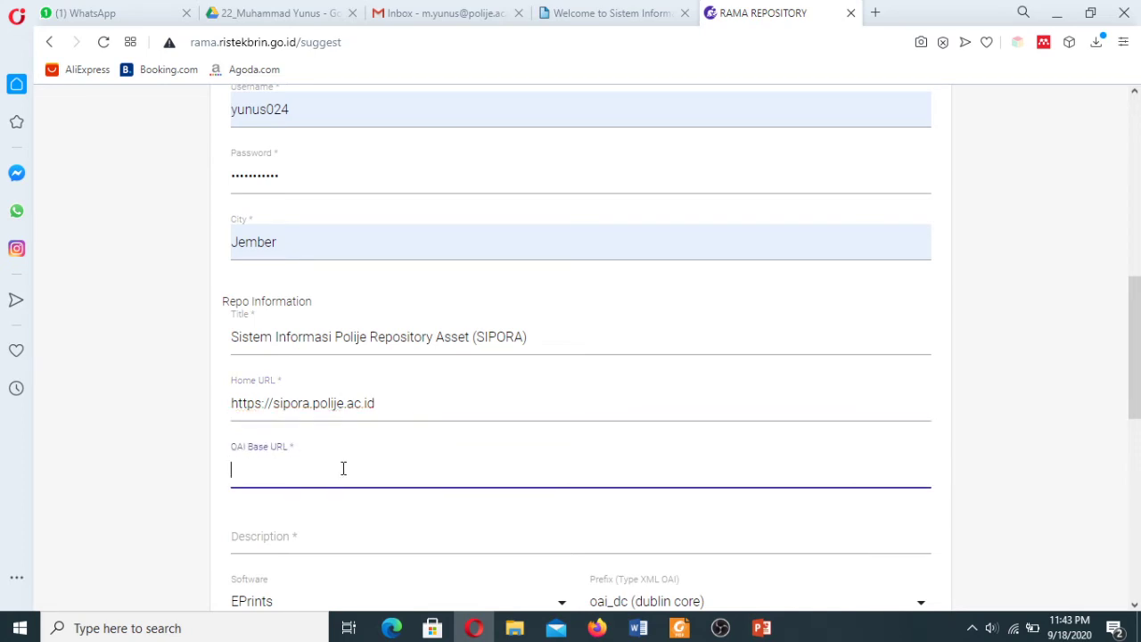
left_click(628, 14)
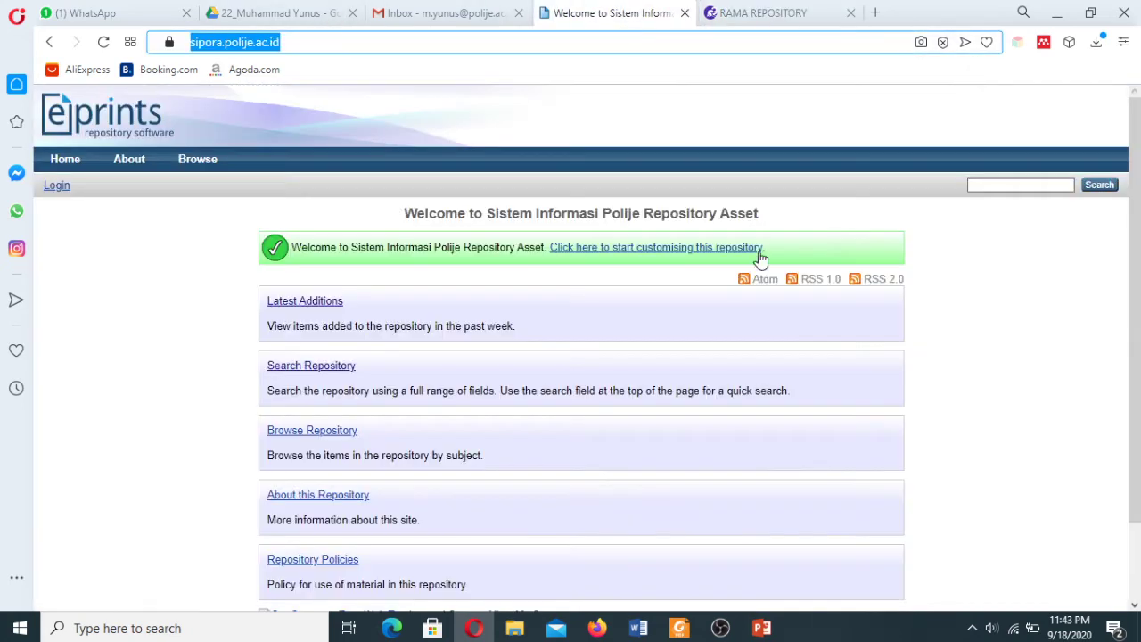
left_click_drag(1139, 467, 1139, 544)
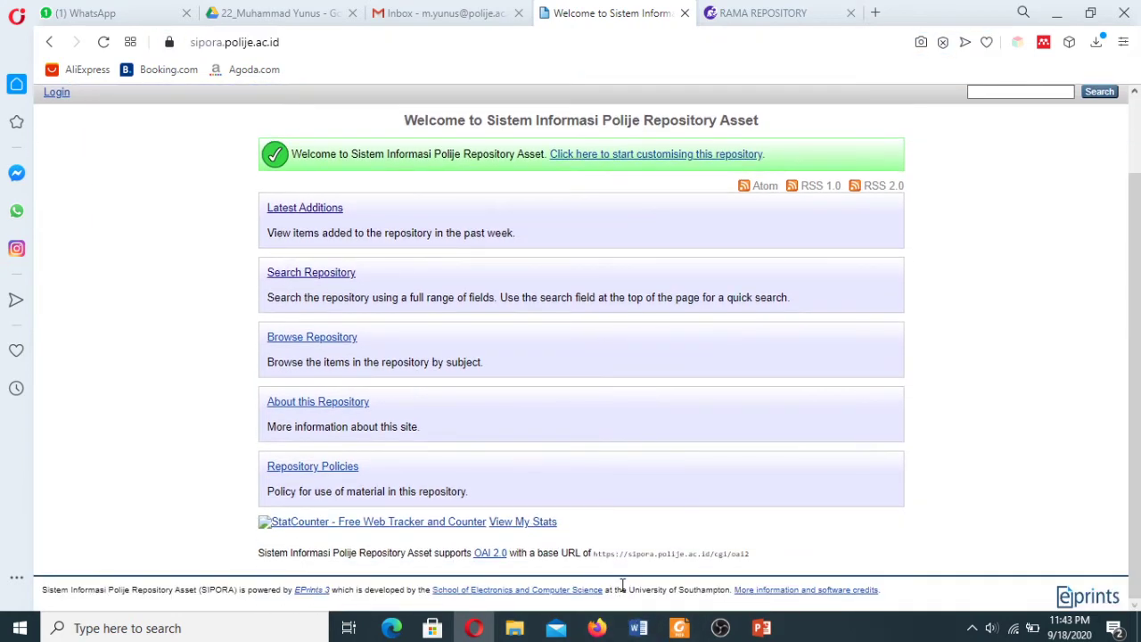
left_click_drag(595, 558, 761, 553)
left_click(718, 534)
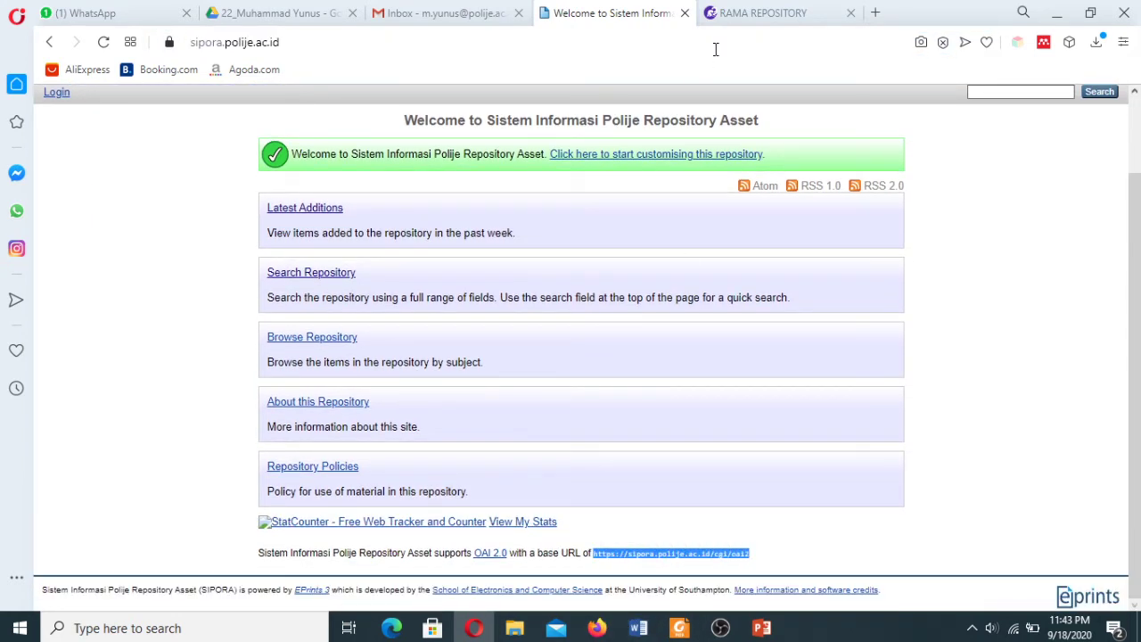
left_click(875, 14)
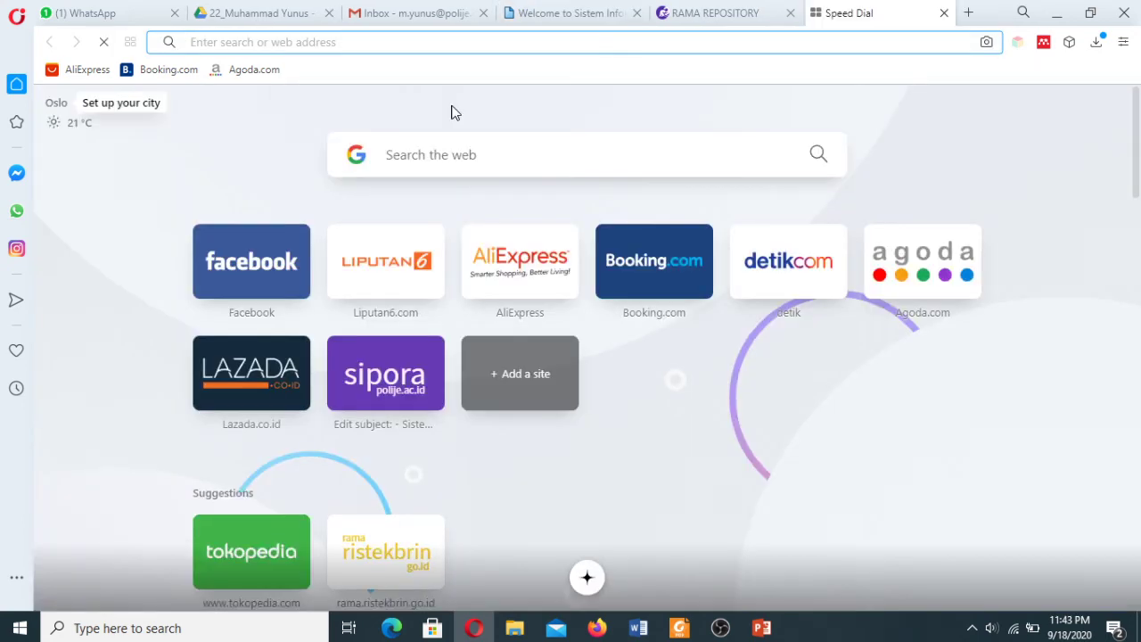
key("ctrl+v")
key("Return")
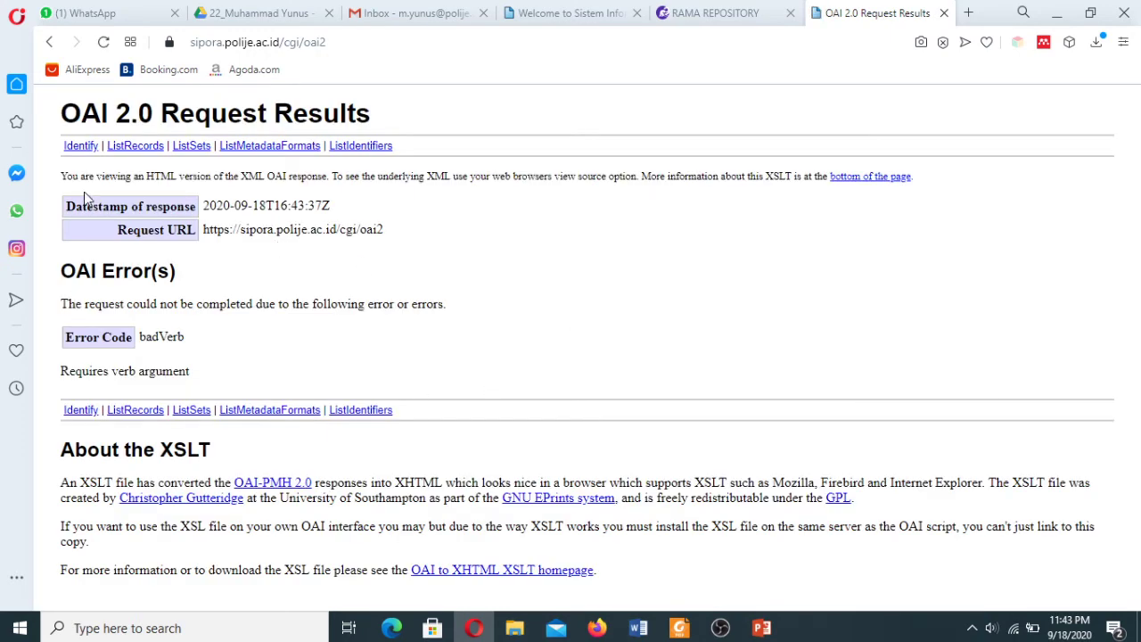
left_click(142, 148)
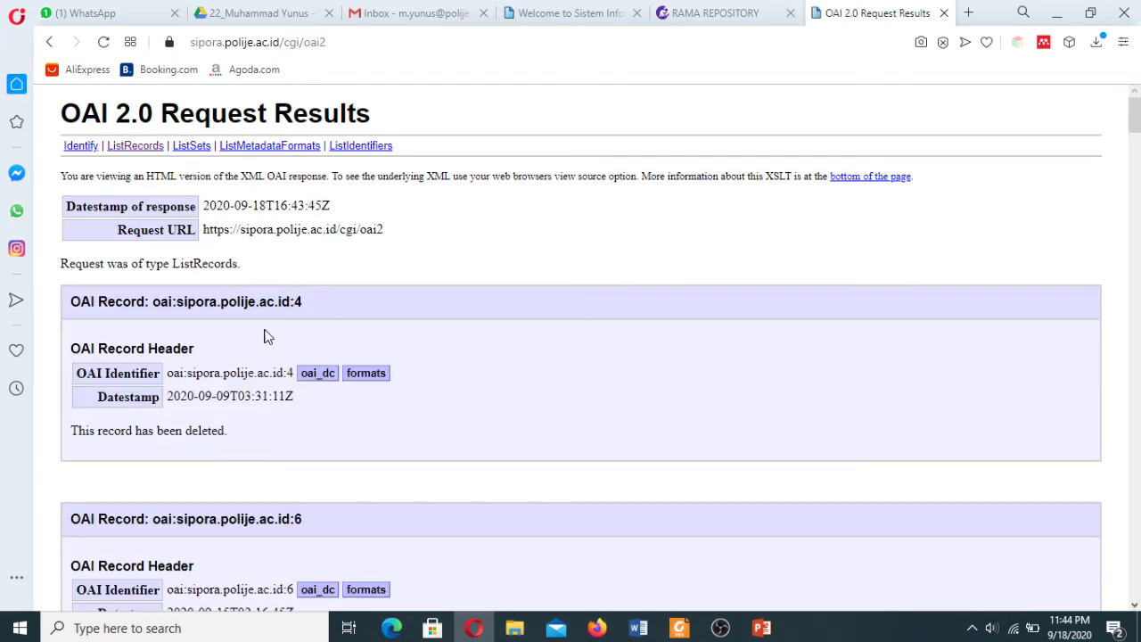
left_click_drag(1138, 138, 1136, 177)
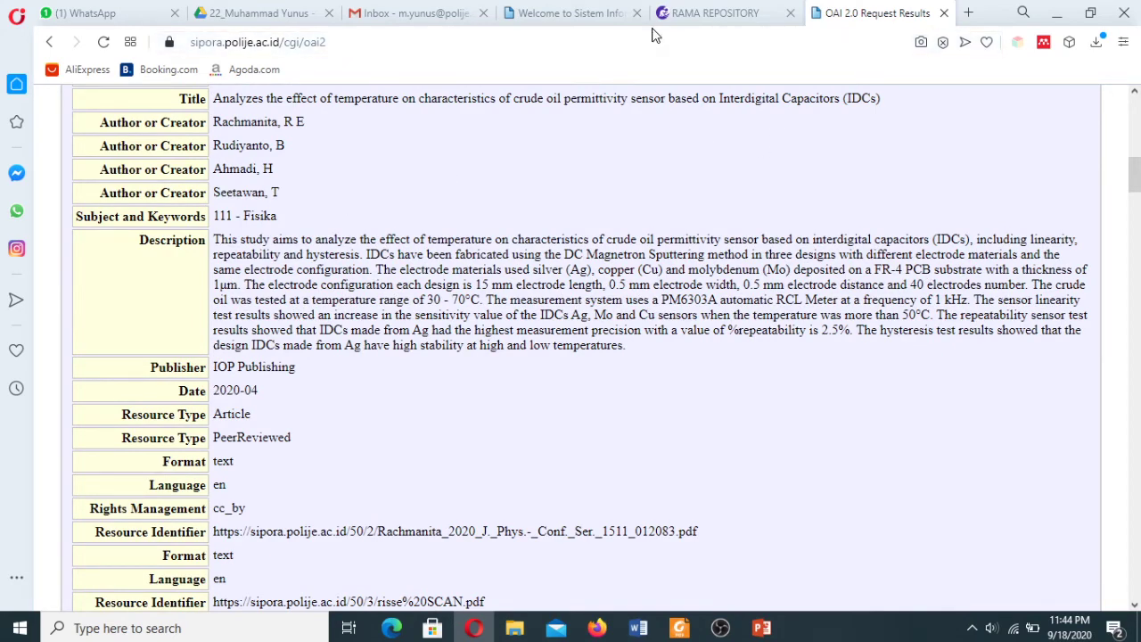
left_click(719, 14)
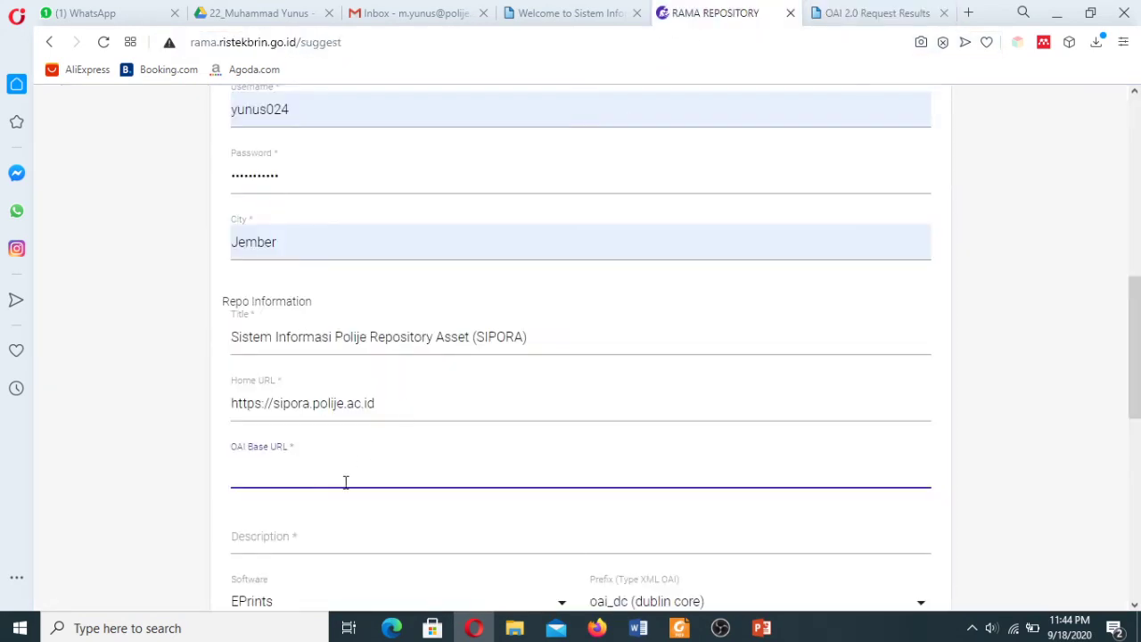
key("ctrl+v")
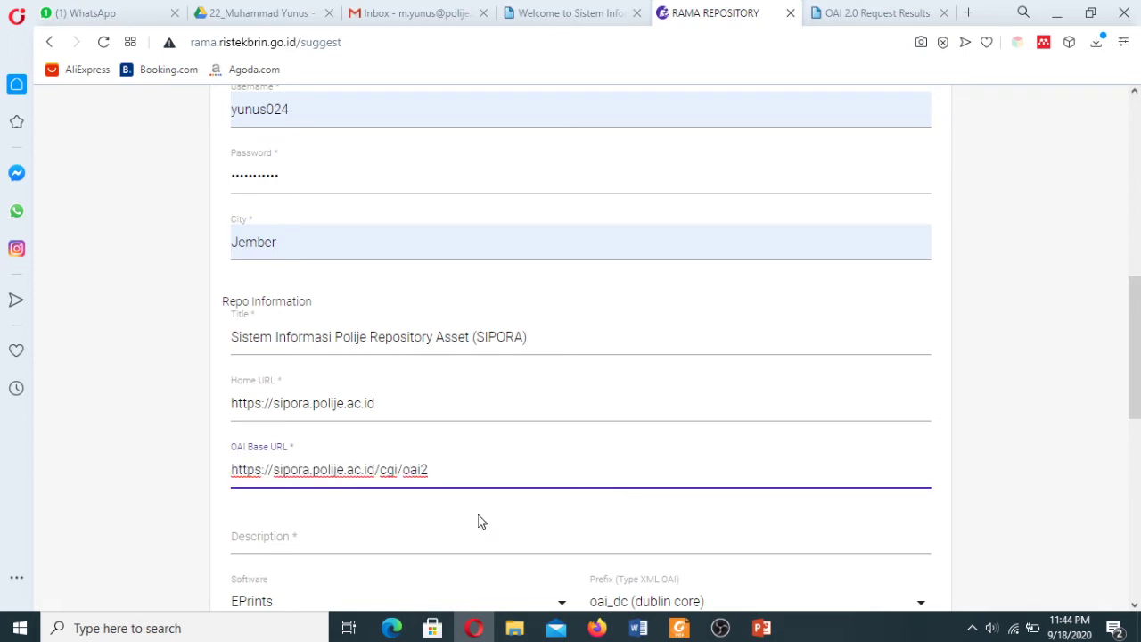
Copy the description paragraph from SIPORA's About page into the Description field.
scroll(1135, 387, "down", 2)
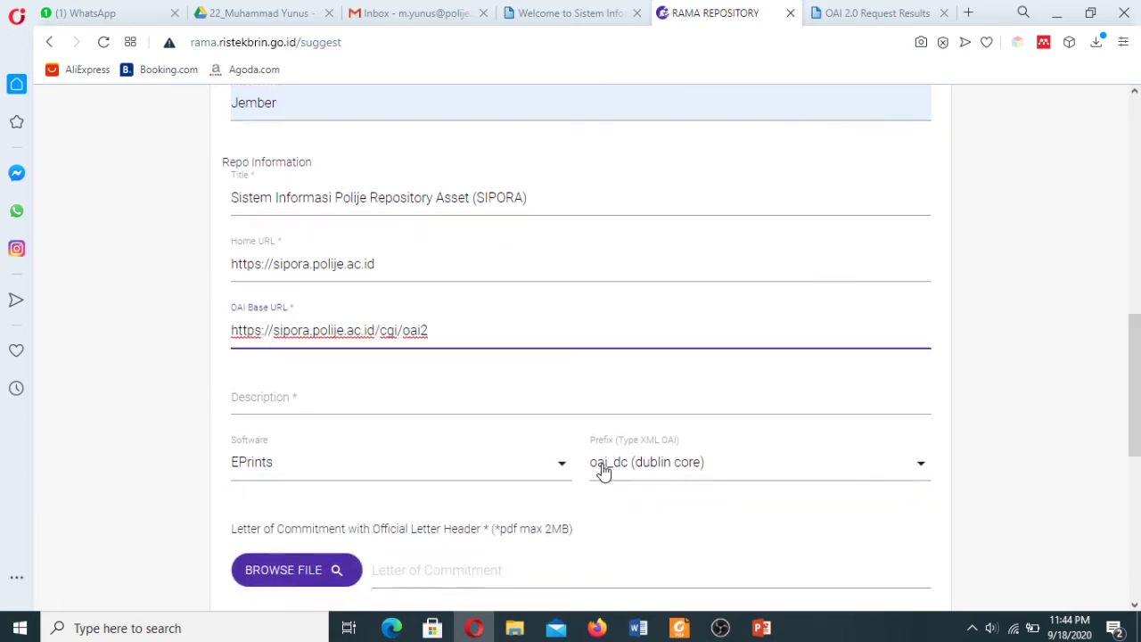
left_click(302, 401)
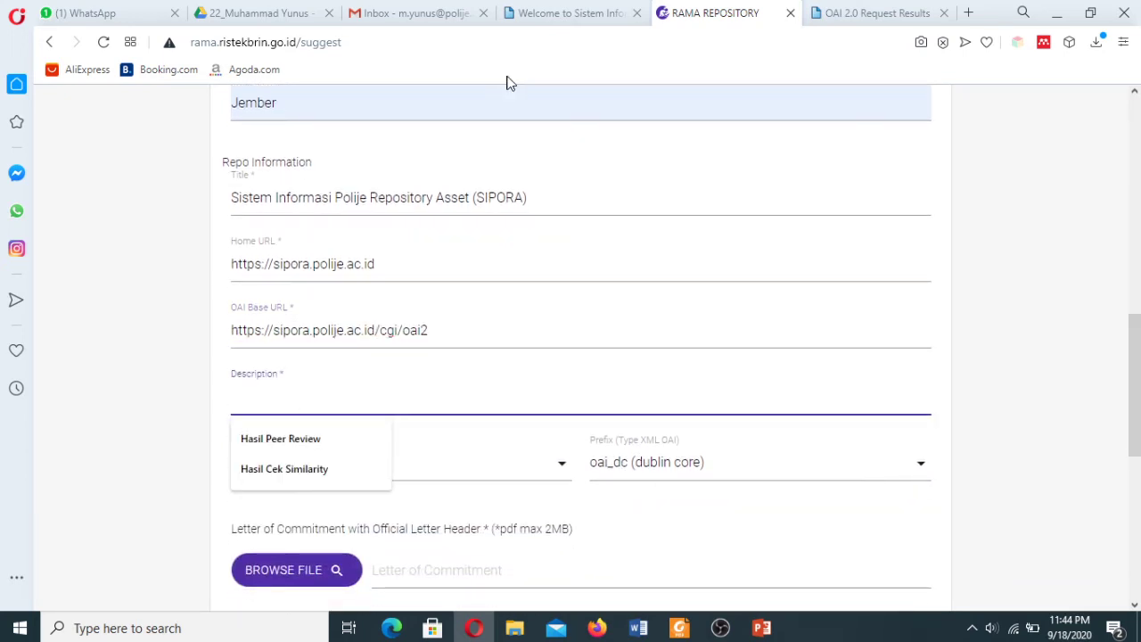
left_click(543, 19)
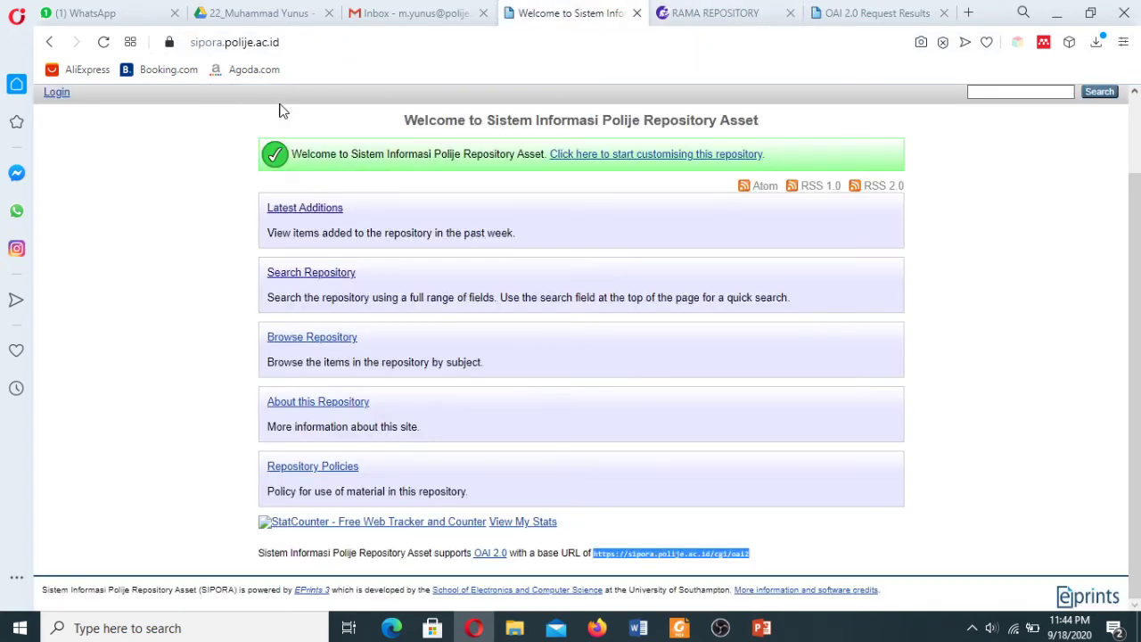
scroll(1136, 262, "up", 1)
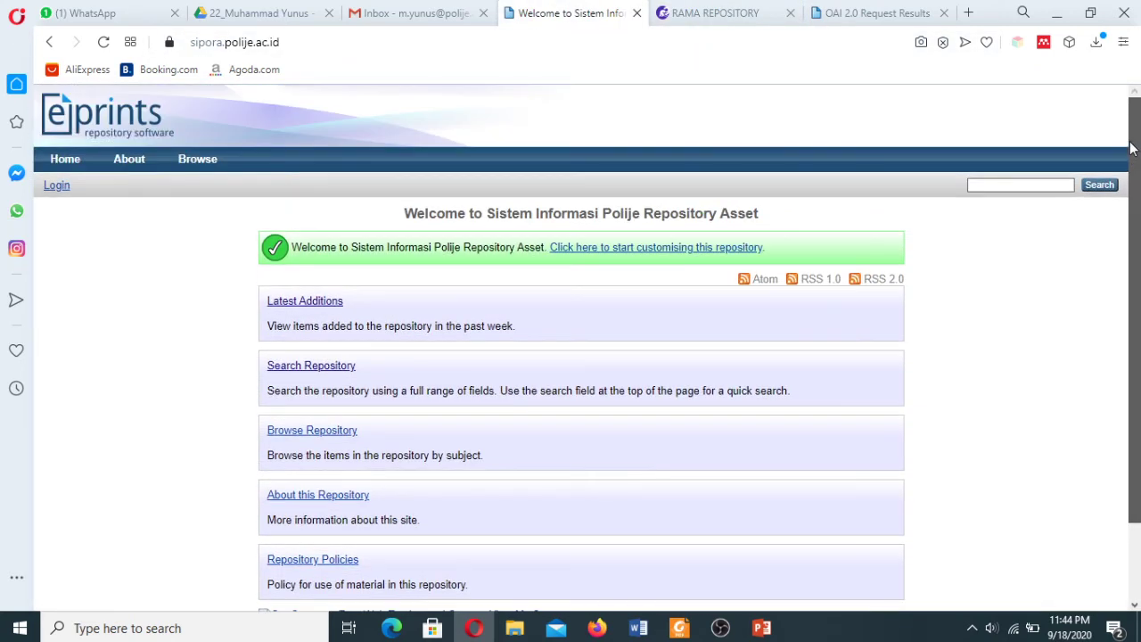
left_click(130, 164)
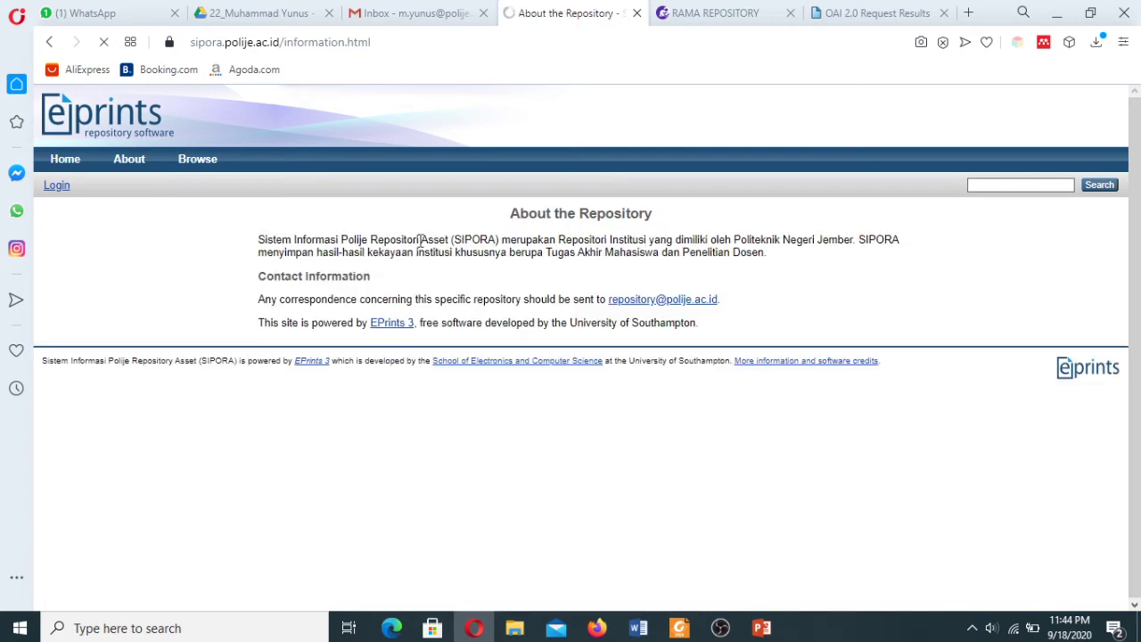
left_click_drag(258, 248, 777, 259)
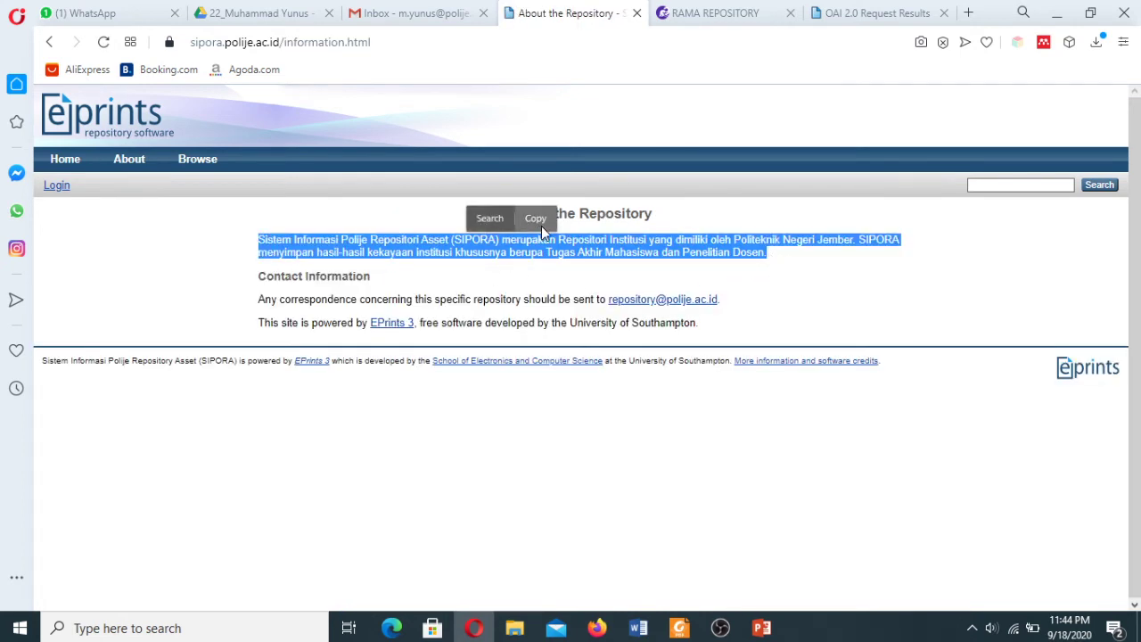
left_click(536, 219)
left_click(709, 13)
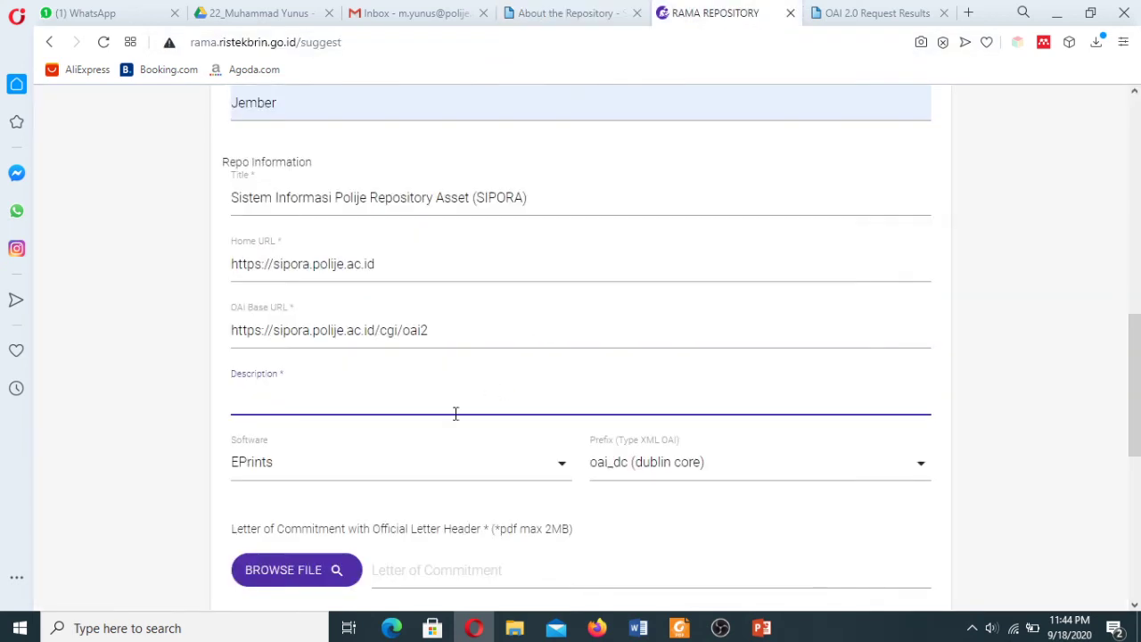
key("ctrl+v")
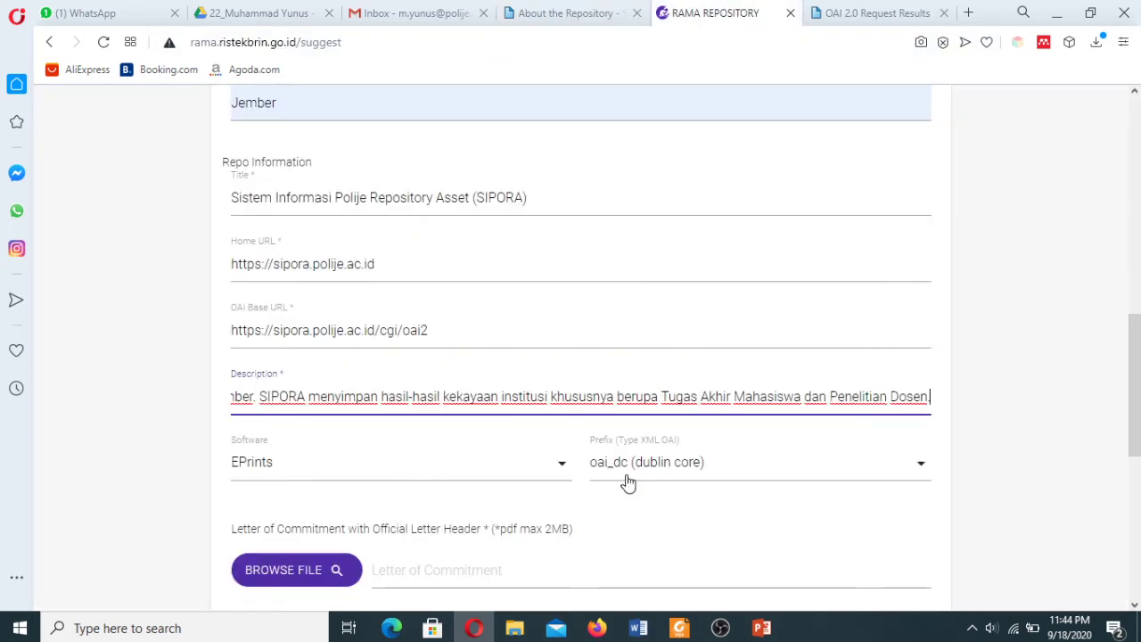
Check the oai_dc metadata prefix name on the OAI results page.
left_click(880, 12)
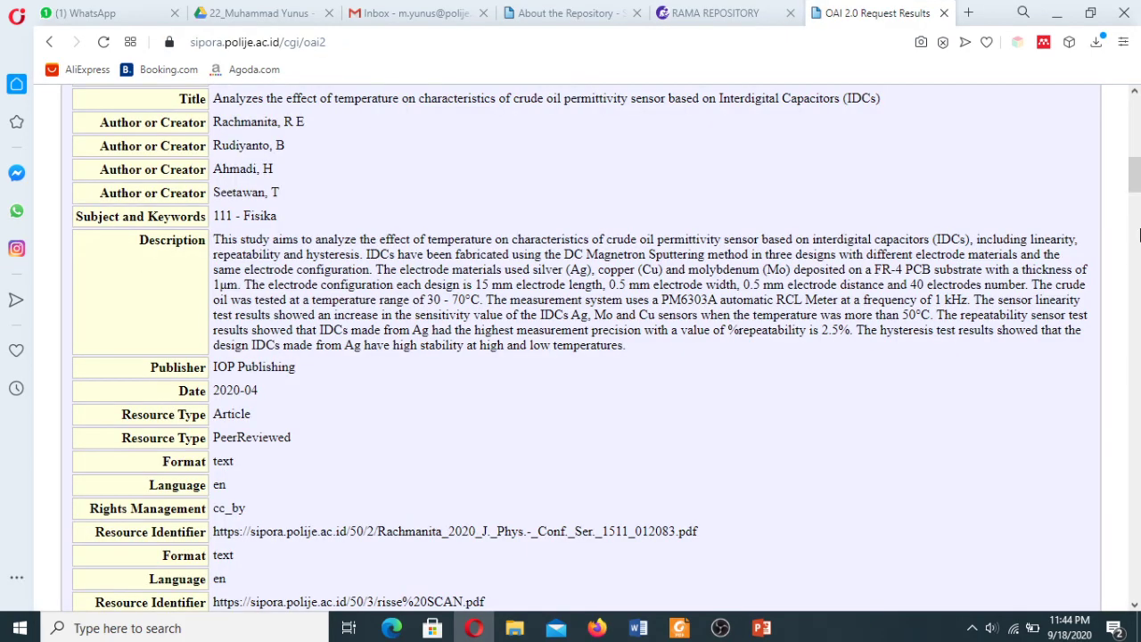
scroll(1139, 234, "up", 3)
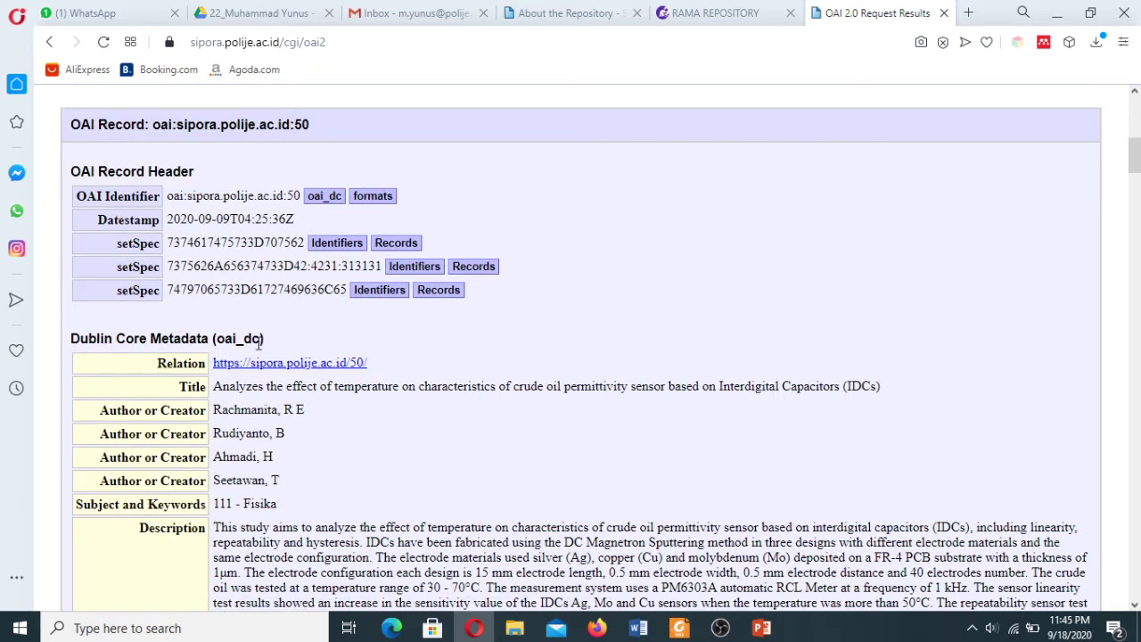
double_click(220, 339)
left_click(401, 355)
left_click(723, 16)
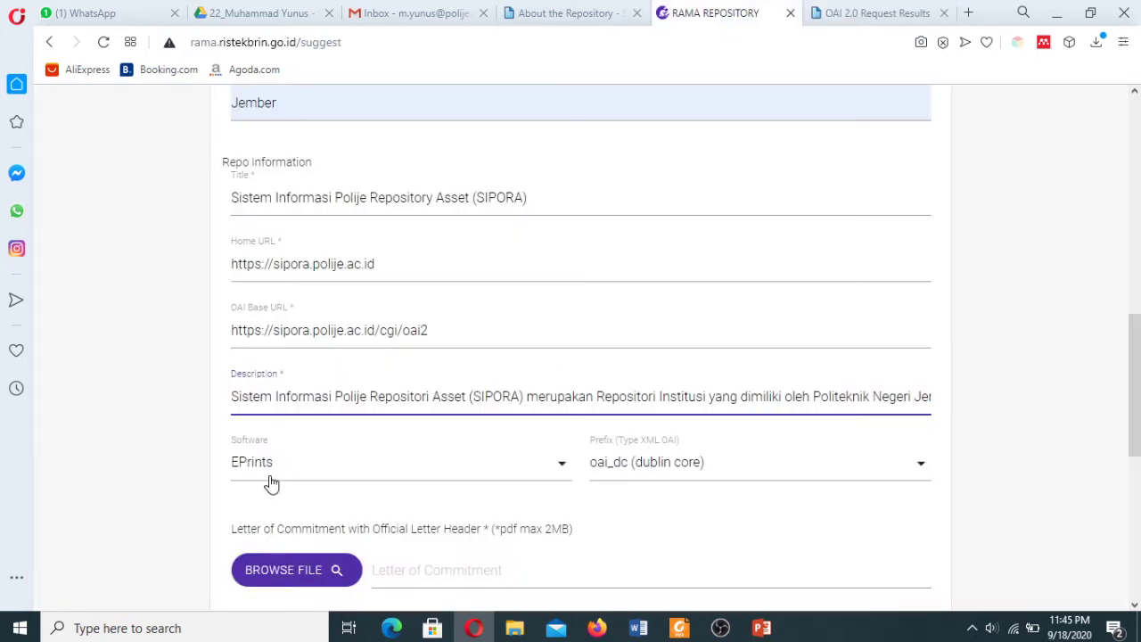
Browse to Dokumentasi > Kegiatan 4 and pick Surat Pernyataan Persetujuan SIPORA.
scroll(1137, 395, "down", 2)
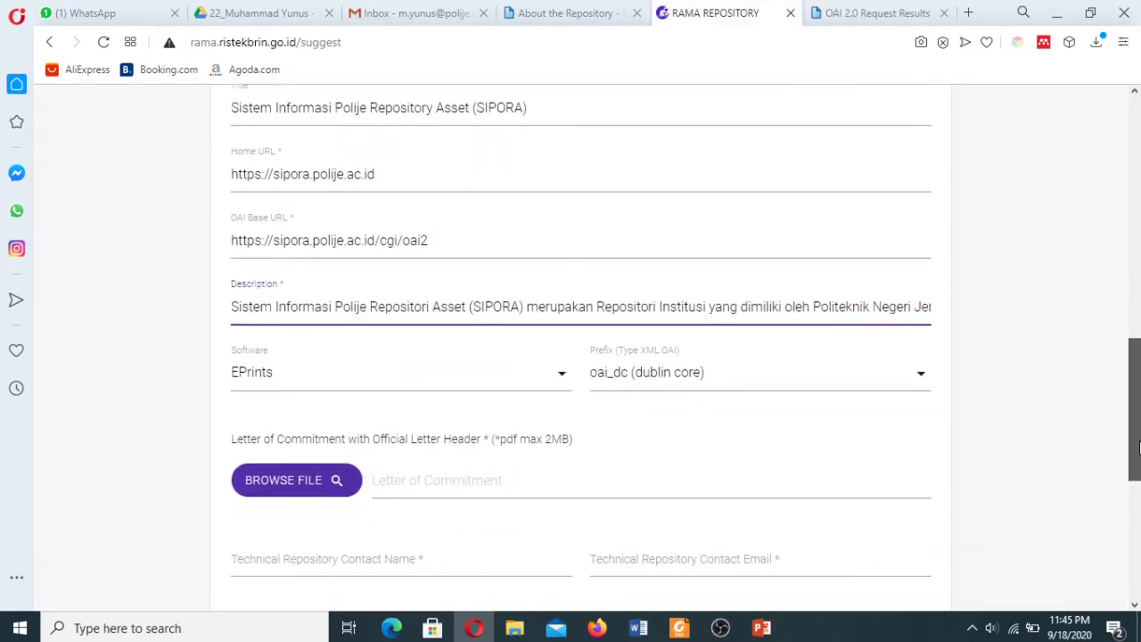
left_click(292, 428)
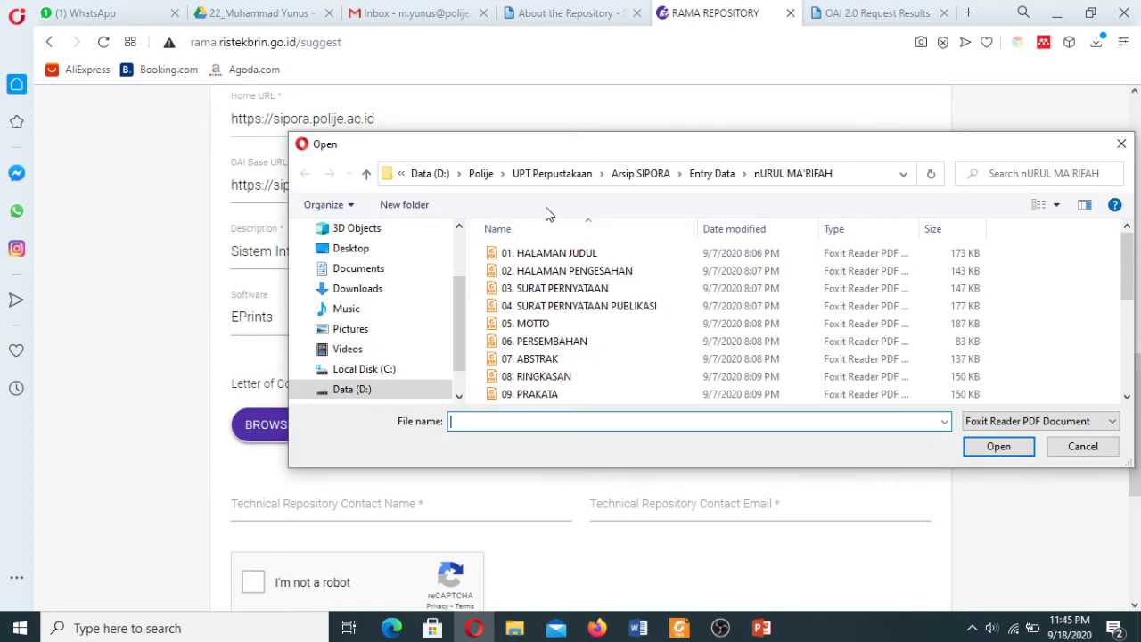
scroll(458, 303, "up", 4)
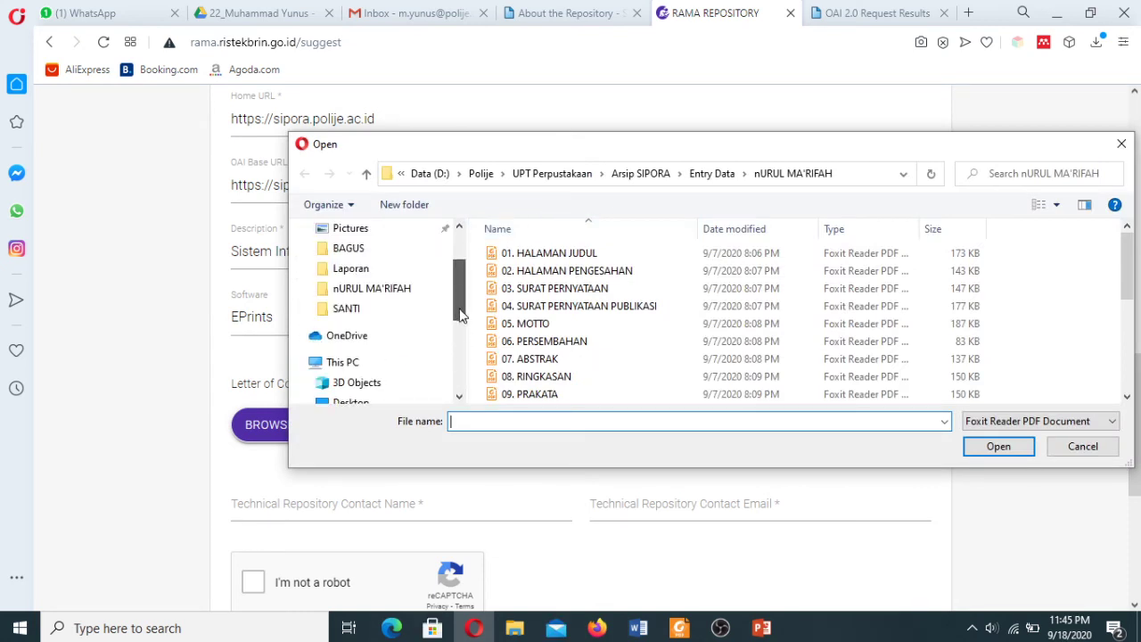
scroll(458, 300, "up", 1)
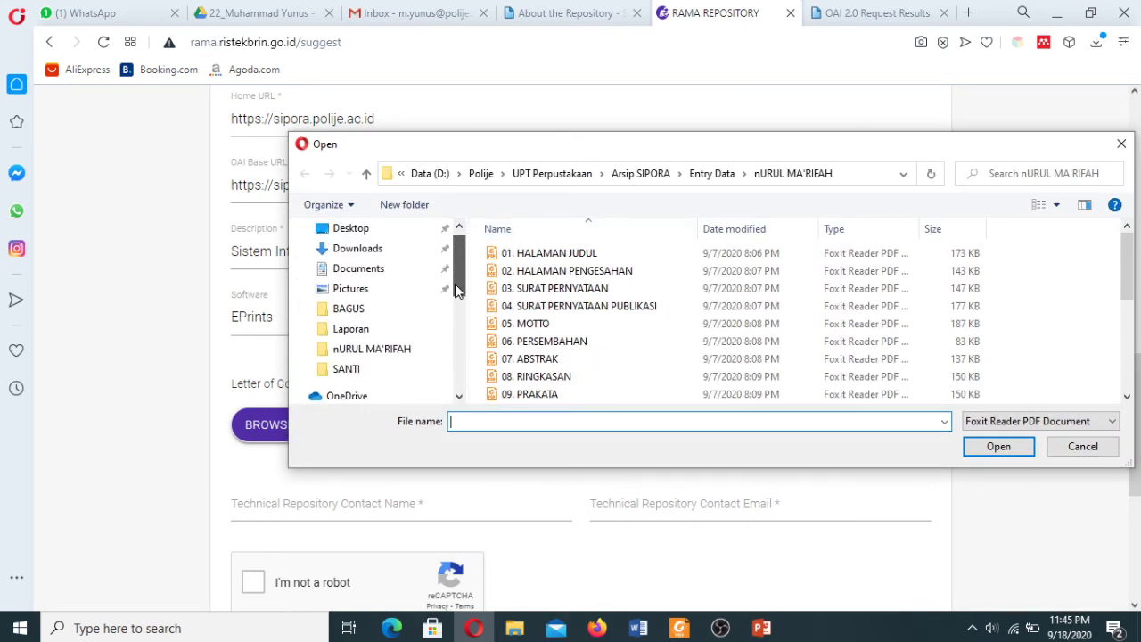
left_click(350, 330)
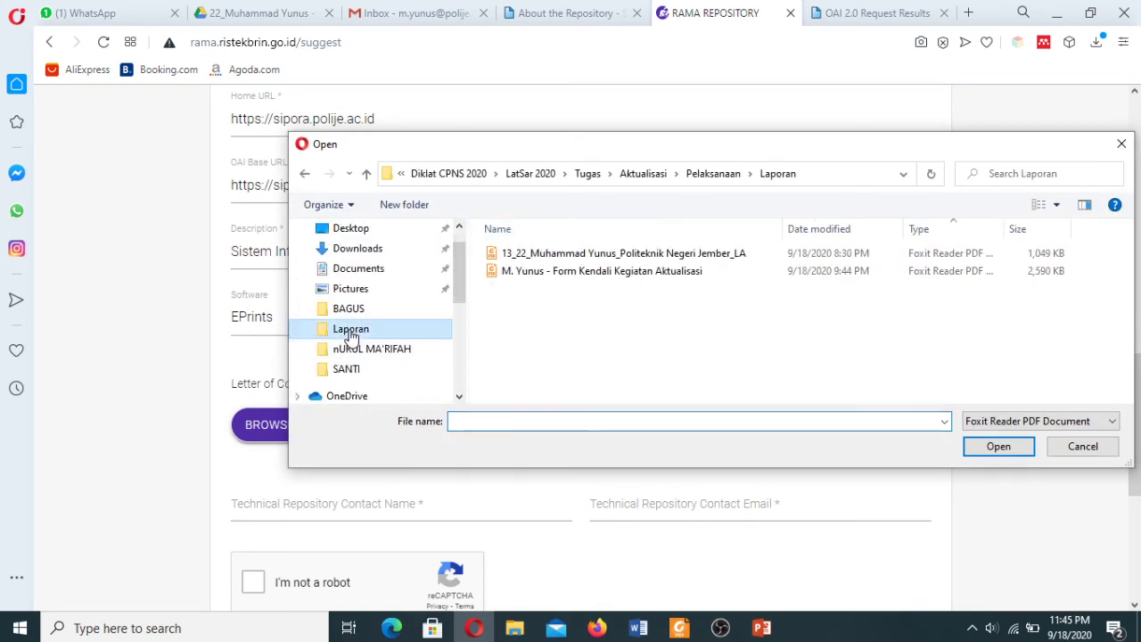
left_click(706, 174)
double_click(547, 257)
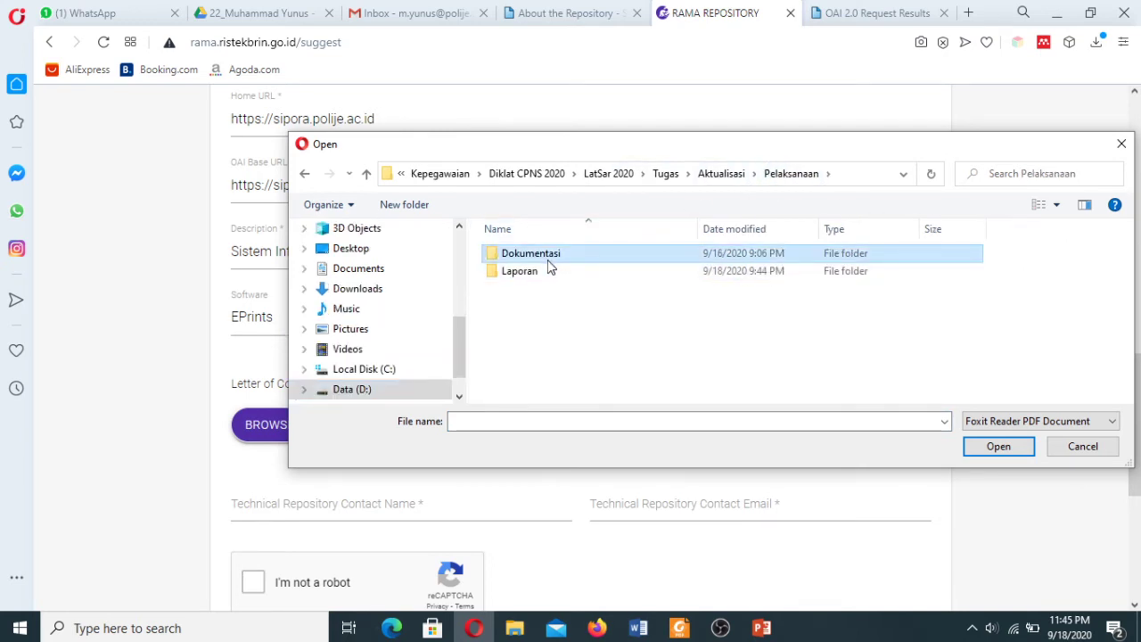
double_click(898, 286)
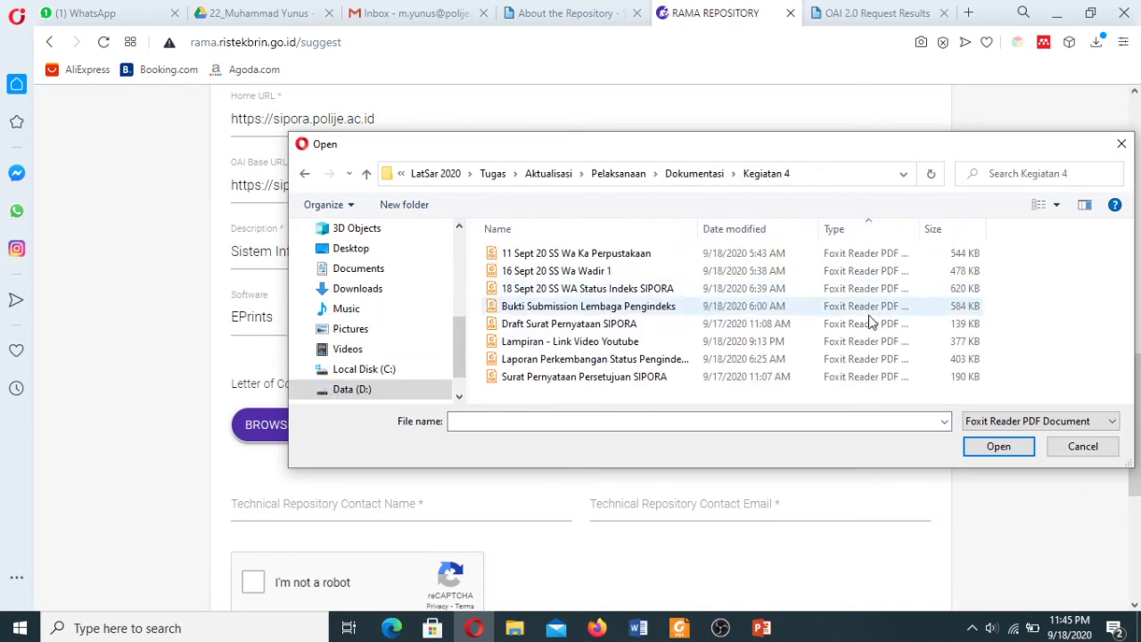
left_click(613, 384)
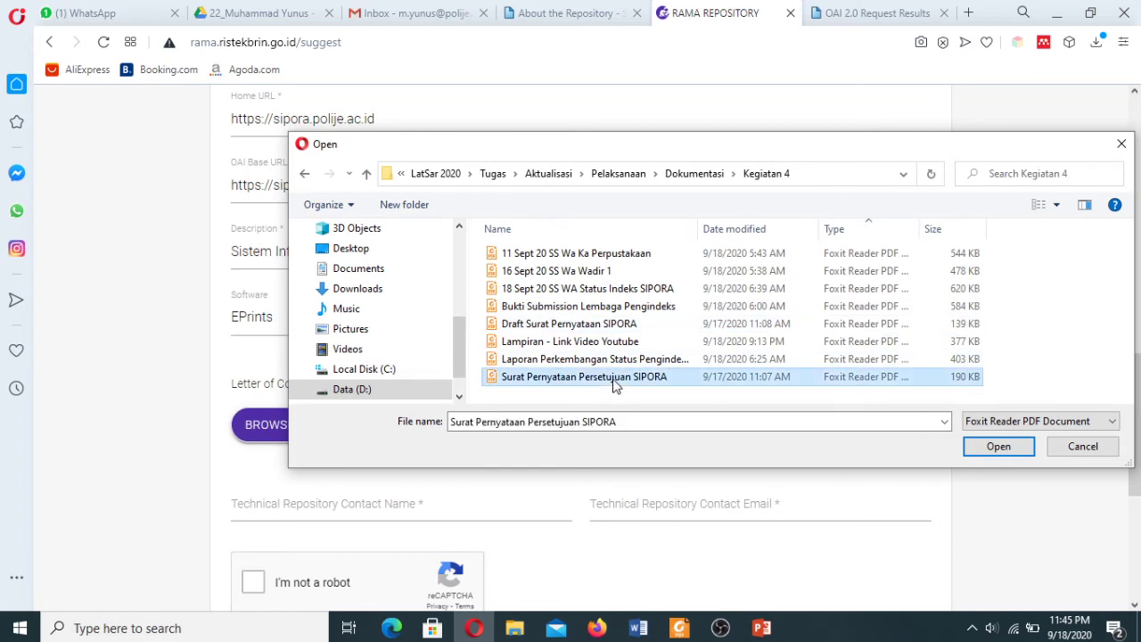
Preview the commitment letter's contents in Foxit Reader.
left_click(685, 629)
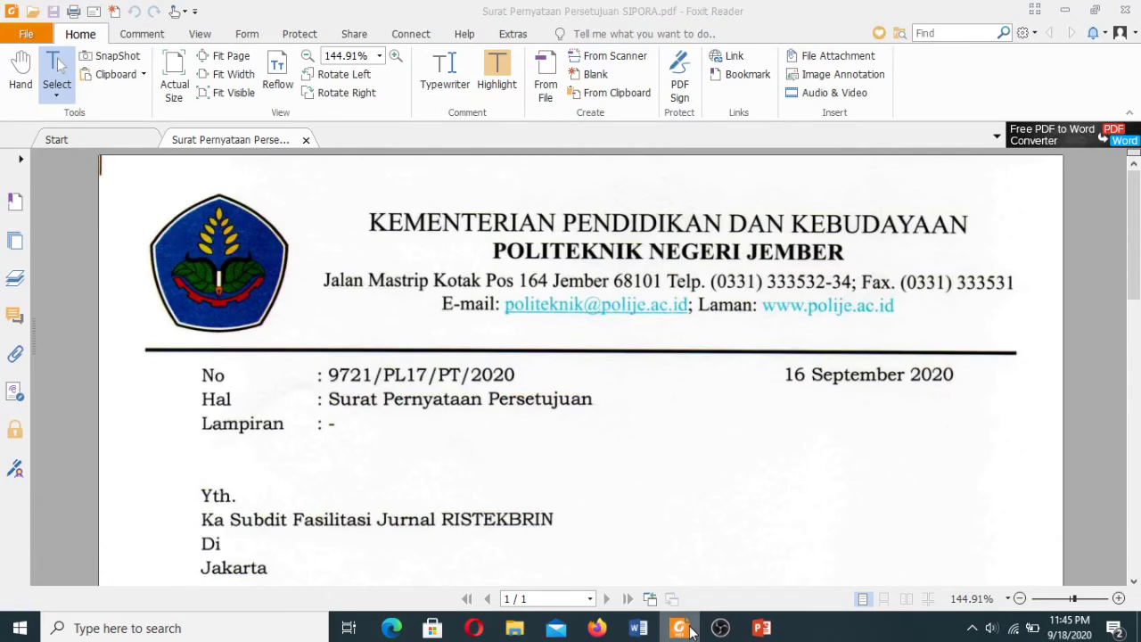
left_click(682, 628)
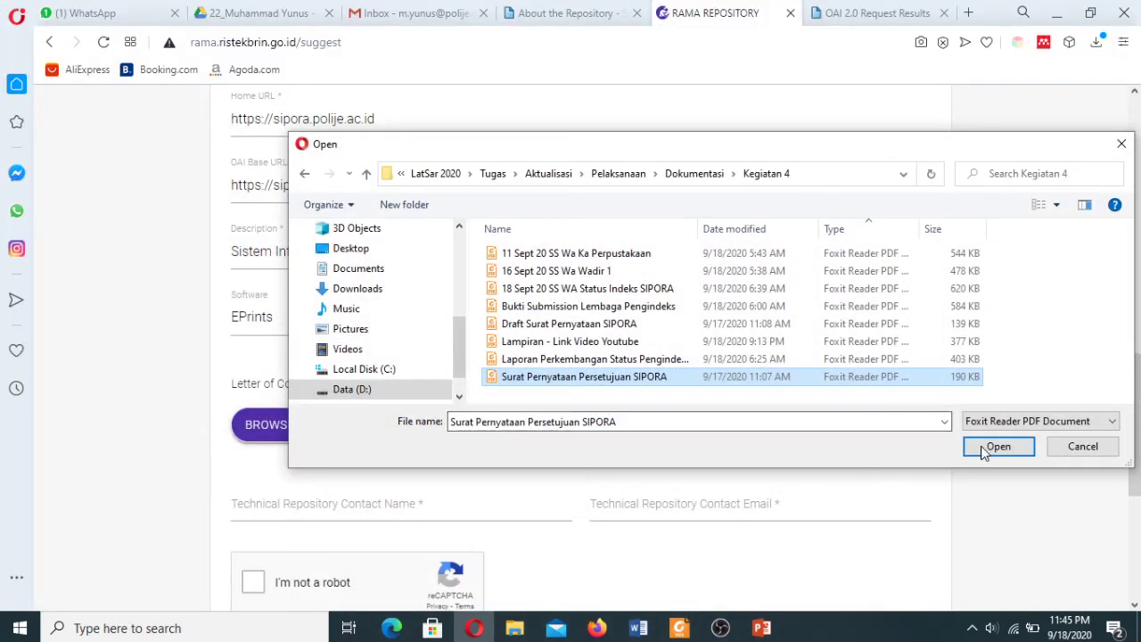
left_click(681, 629)
left_click(1125, 12)
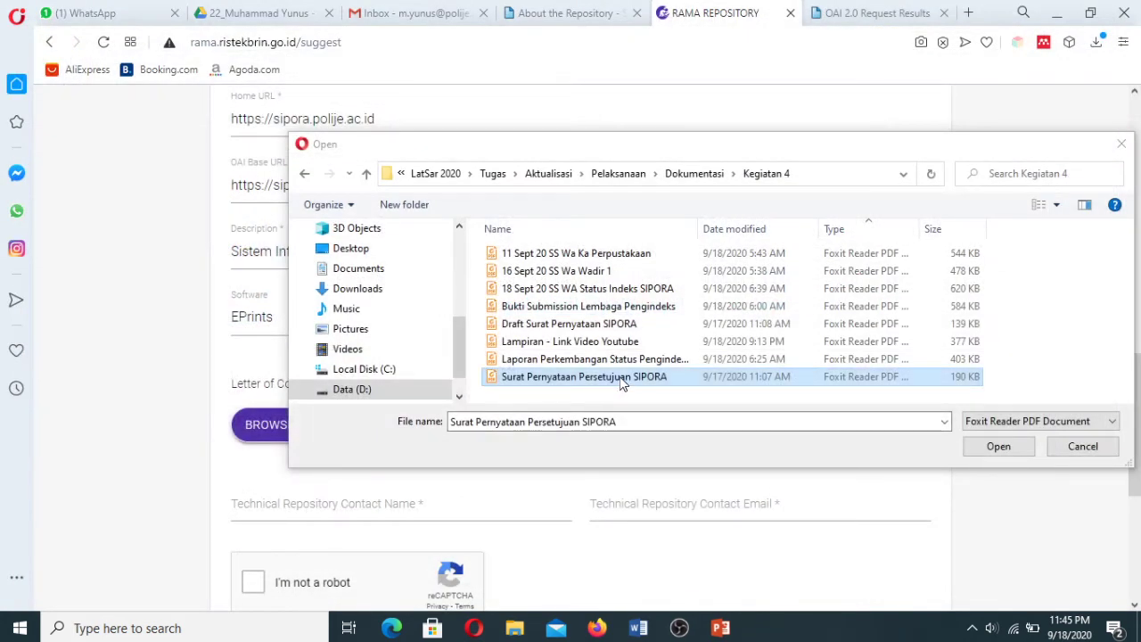
left_click(618, 376)
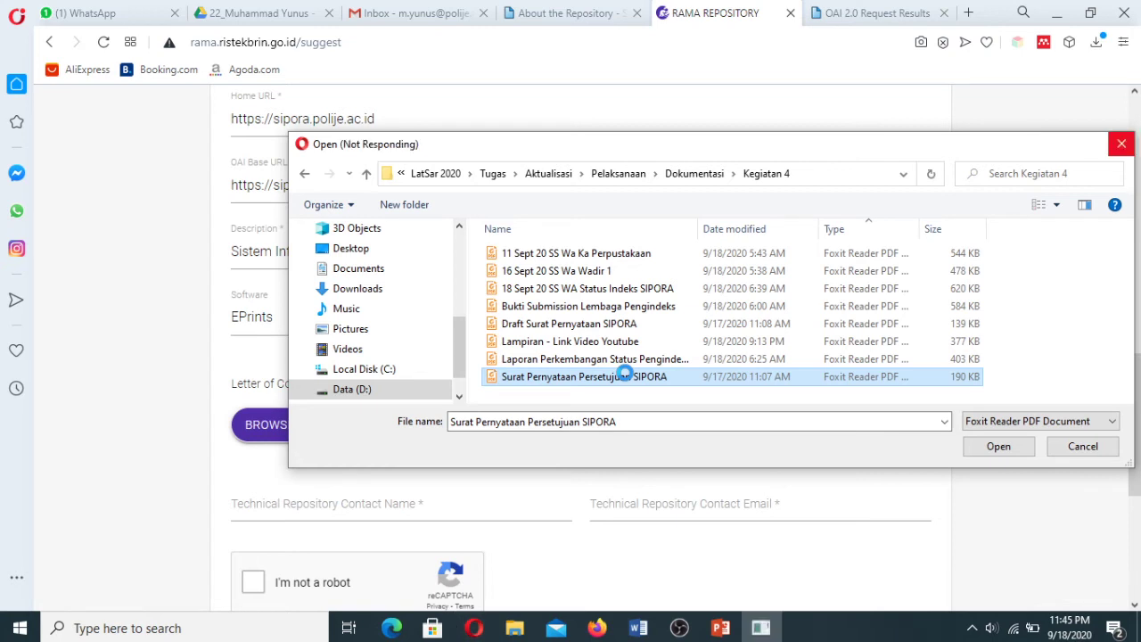
right_click(627, 378)
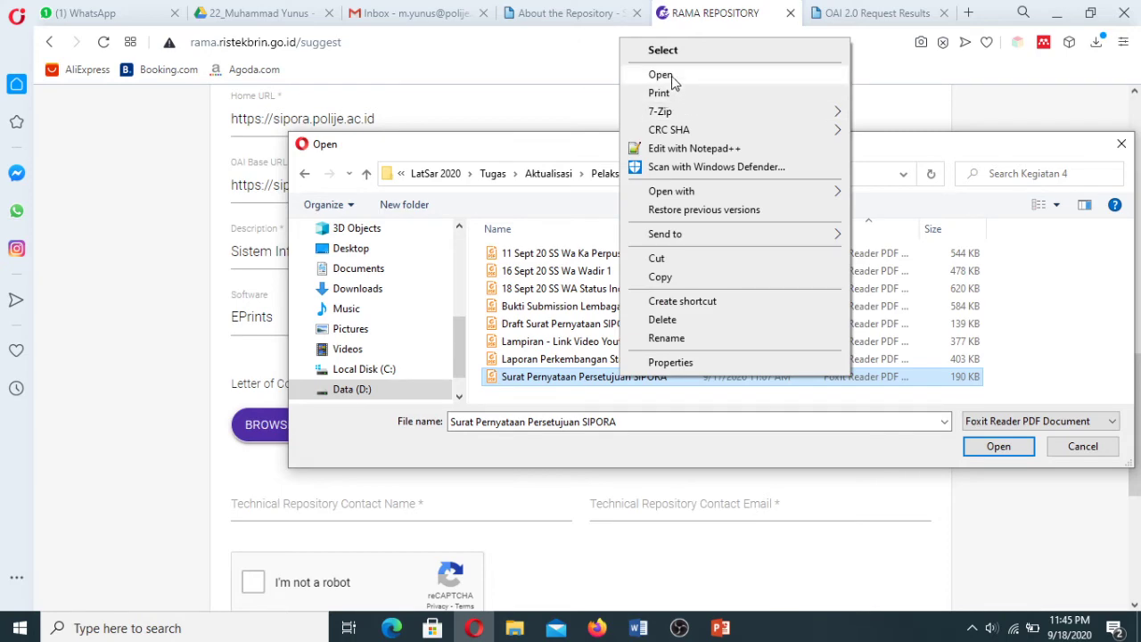
left_click(671, 76)
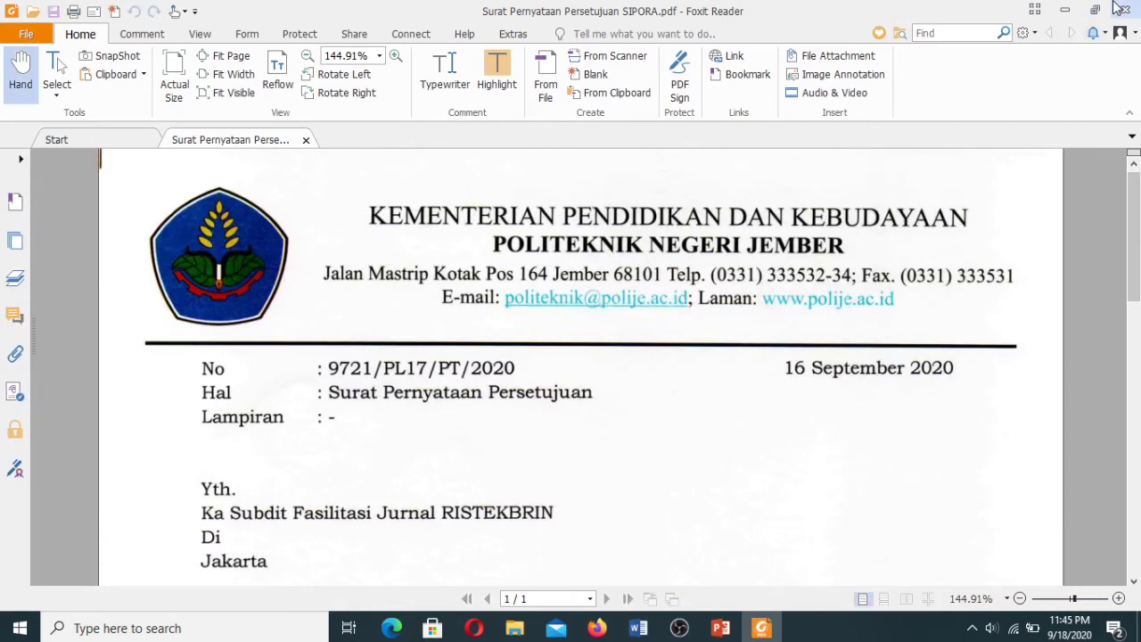
left_click(1122, 9)
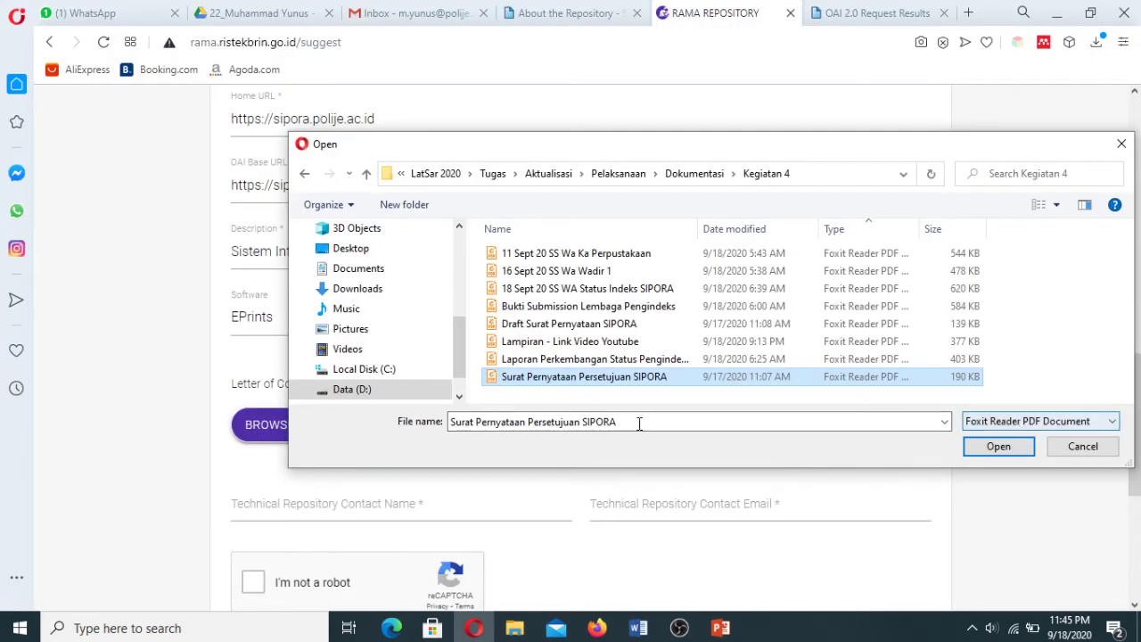
Reselect Surat Pernyataan Persetujuan SIPORA.pdf and attach it to the form.
left_click(596, 359)
left_click(577, 378)
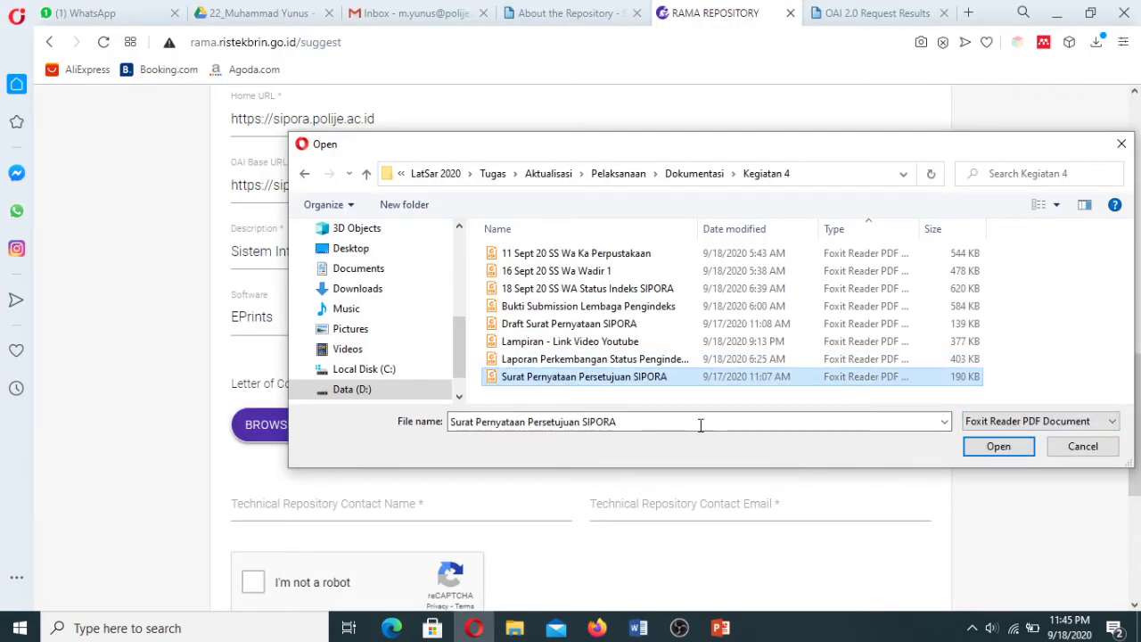
left_click(994, 455)
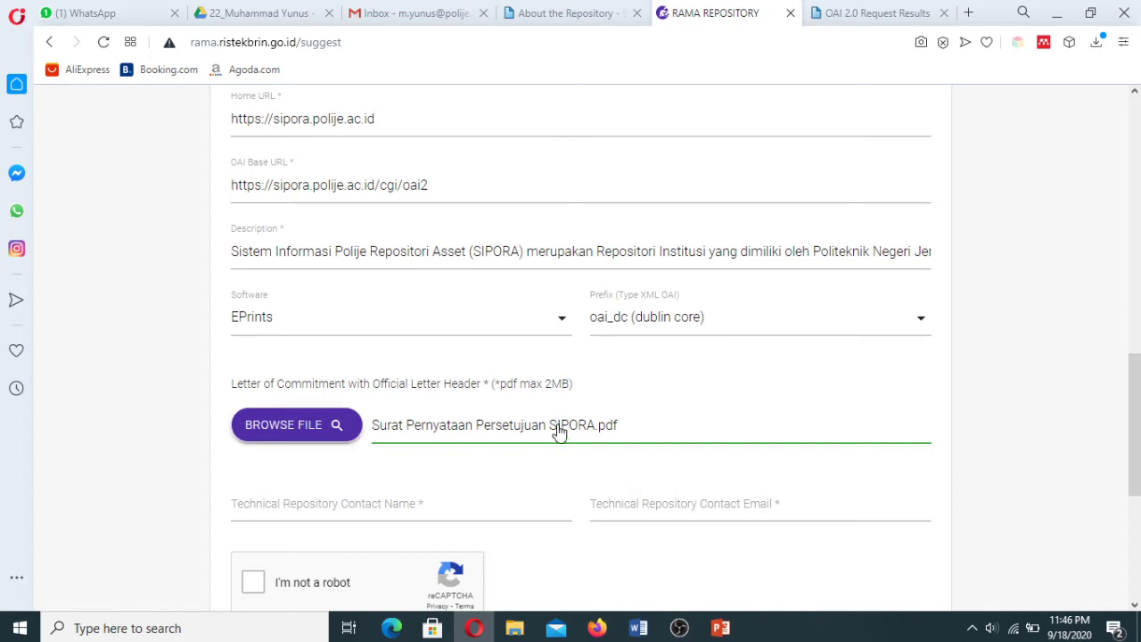
Enter the technical contact's full name, then switch to the Gmail inbox.
scroll(1138, 392, "down", 2)
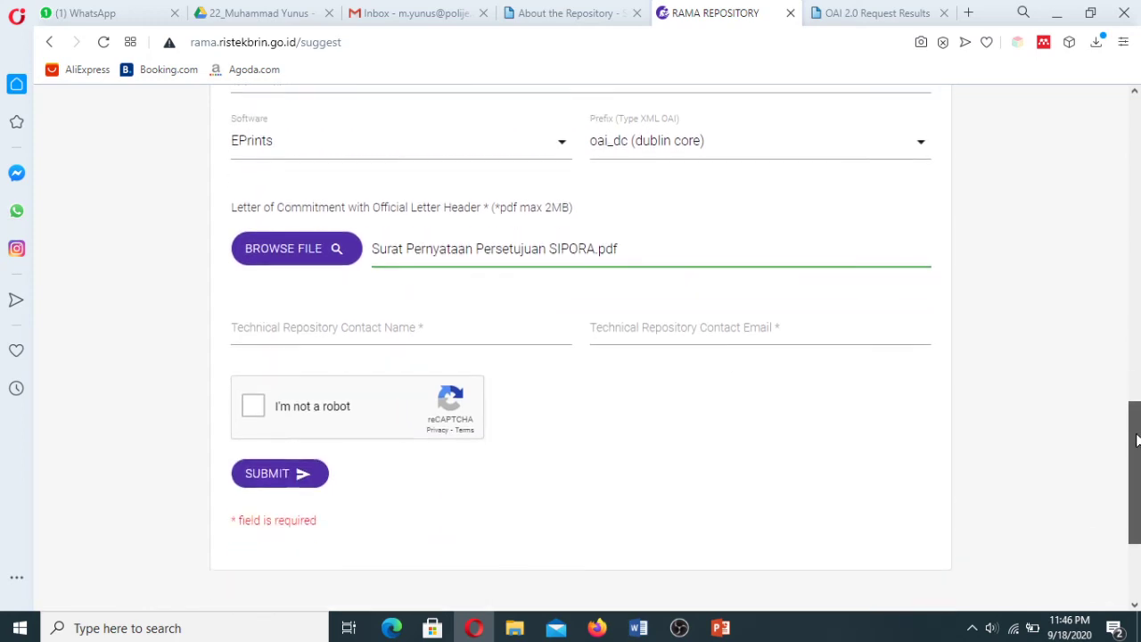
left_click(298, 338)
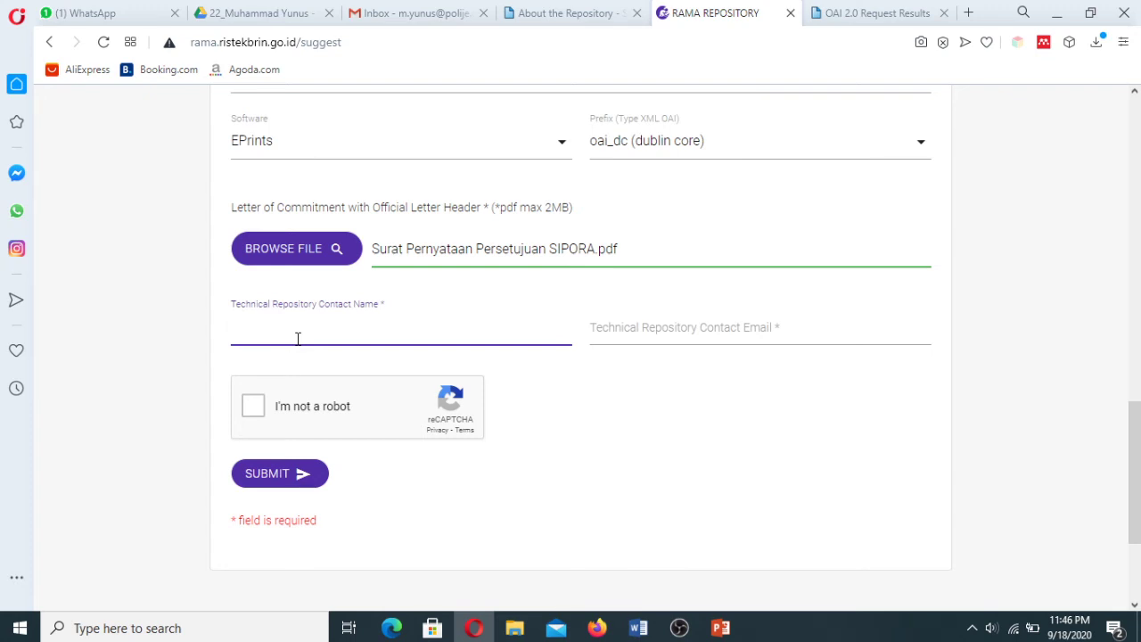
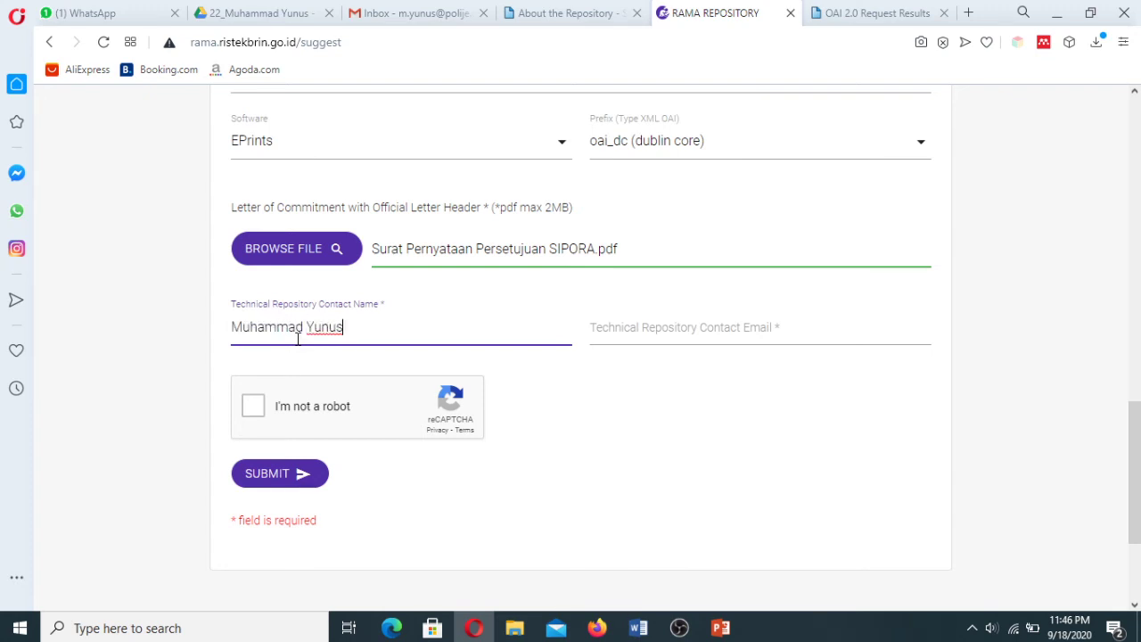
left_click(701, 346)
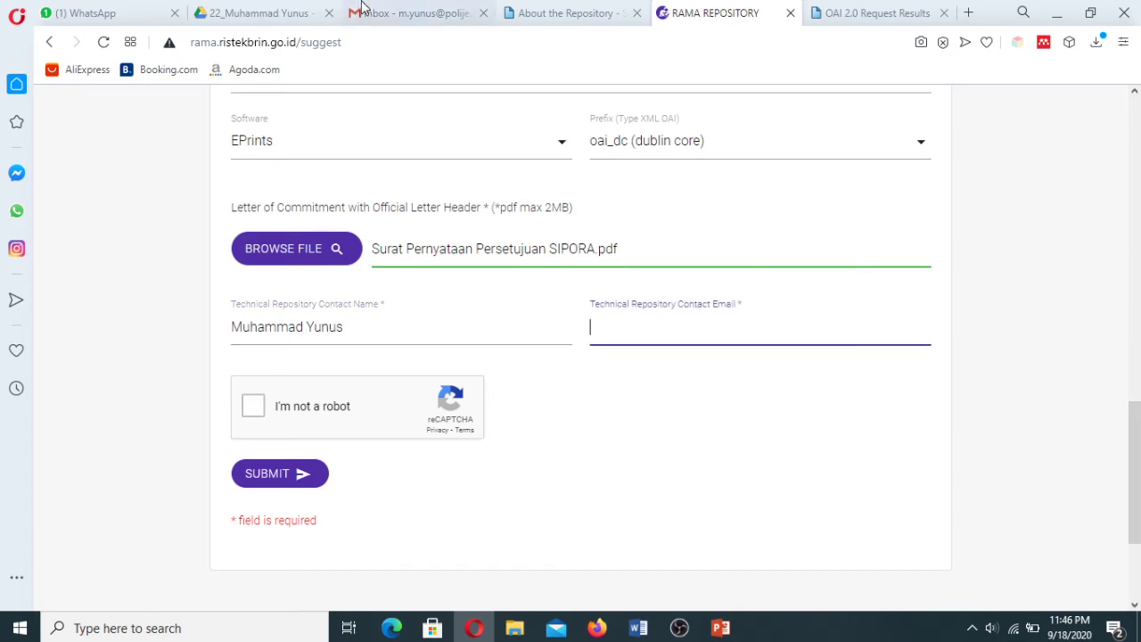
left_click(419, 13)
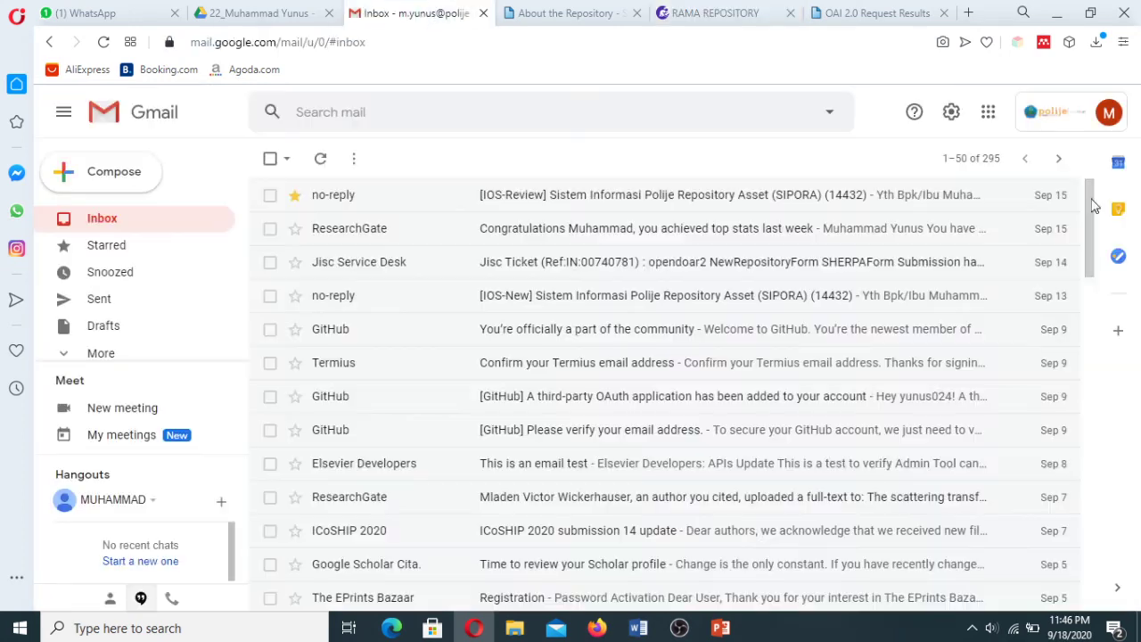
Open Gmail's add-another-account sign-in, then go back to the RAMA suggestion form.
left_click(1108, 114)
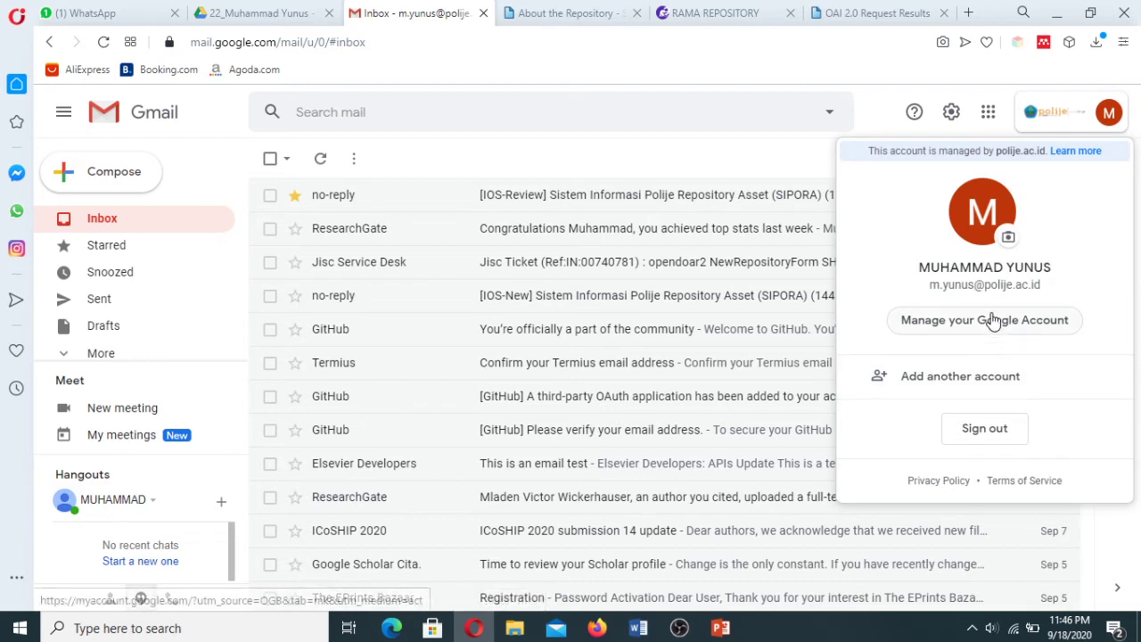
left_click(971, 380)
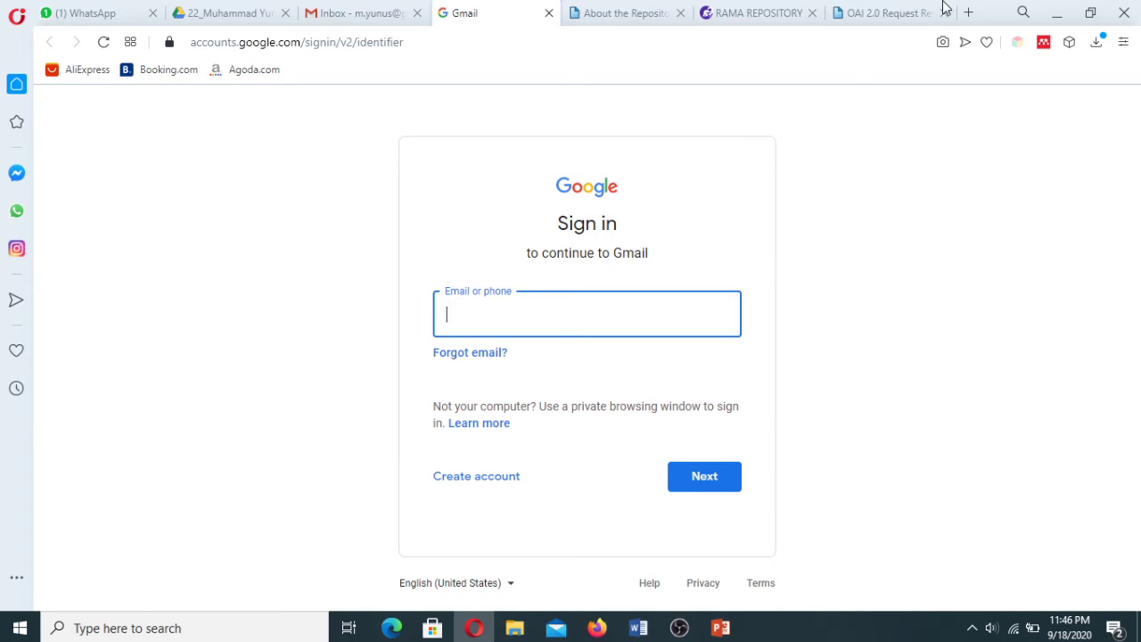
left_click(629, 12)
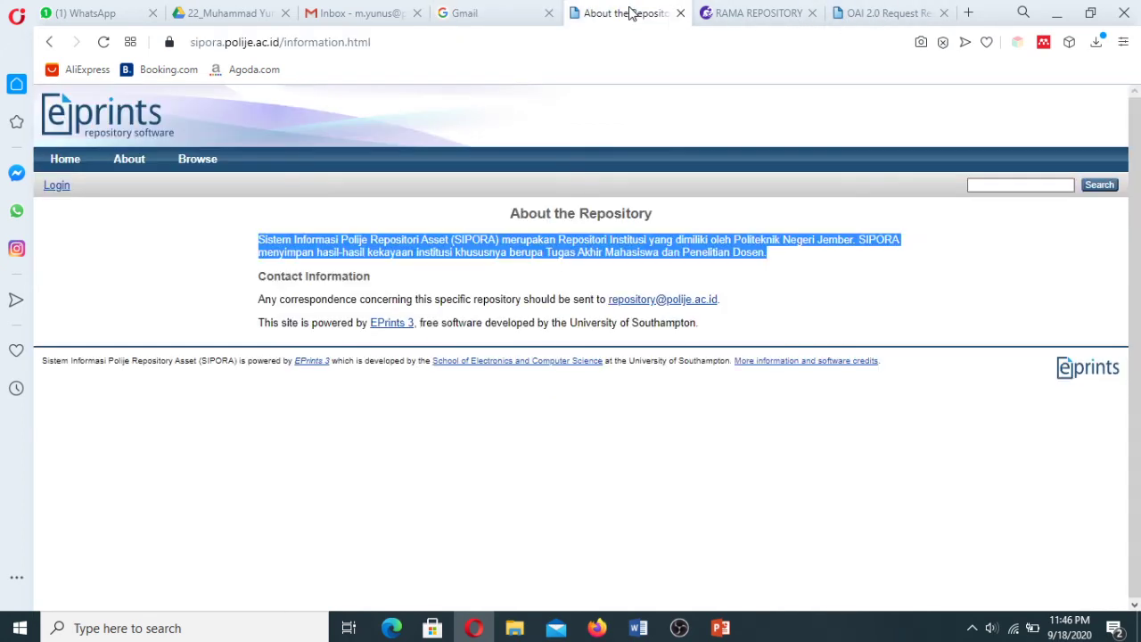
left_click(762, 14)
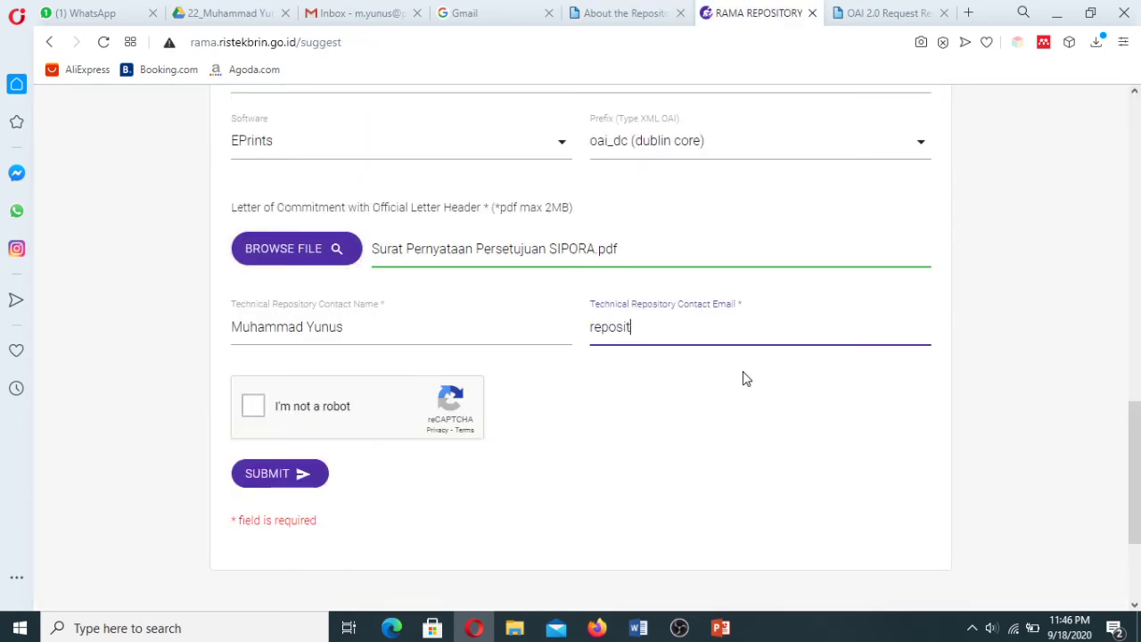
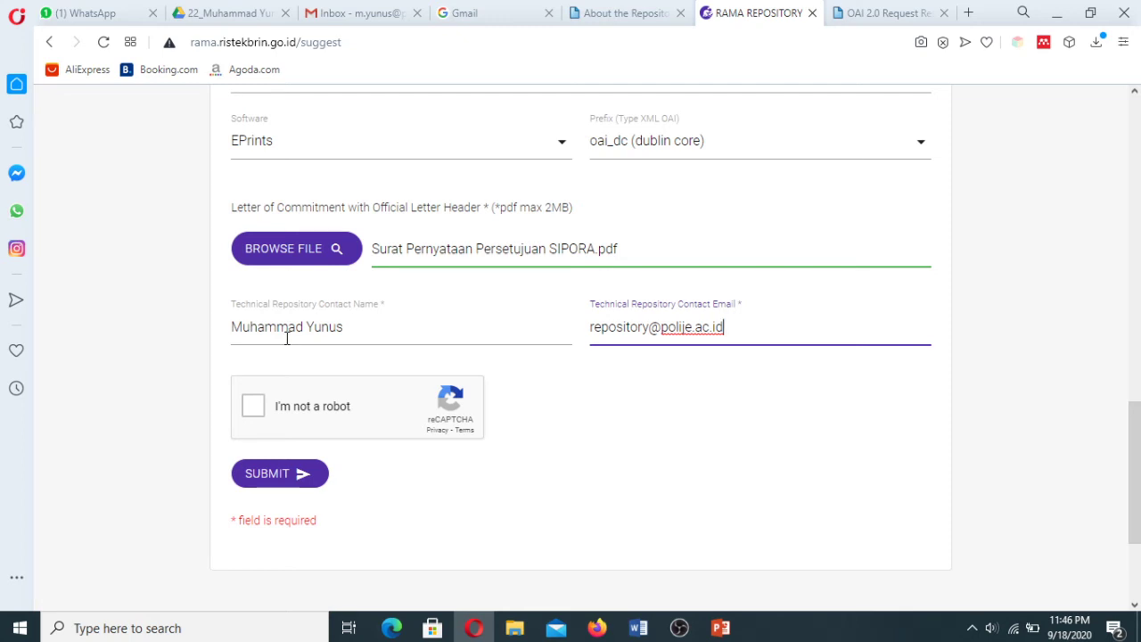
Finish the technical contact e-mail and scroll through the form to check every field.
left_click_drag(1136, 470, 1138, 503)
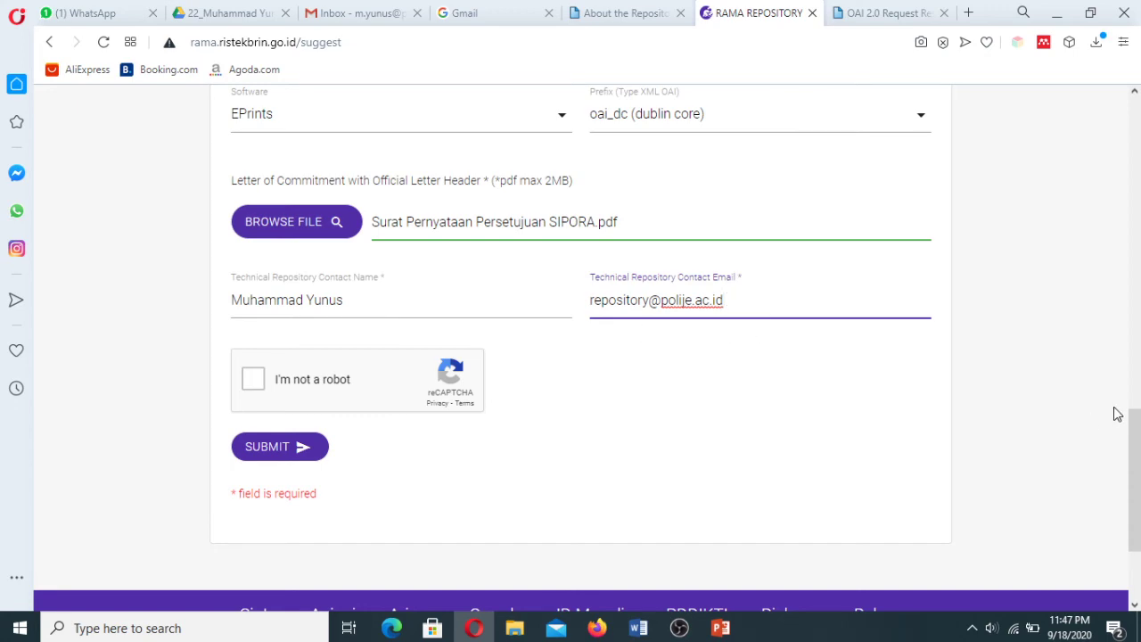
left_click_drag(1135, 453, 1138, 237)
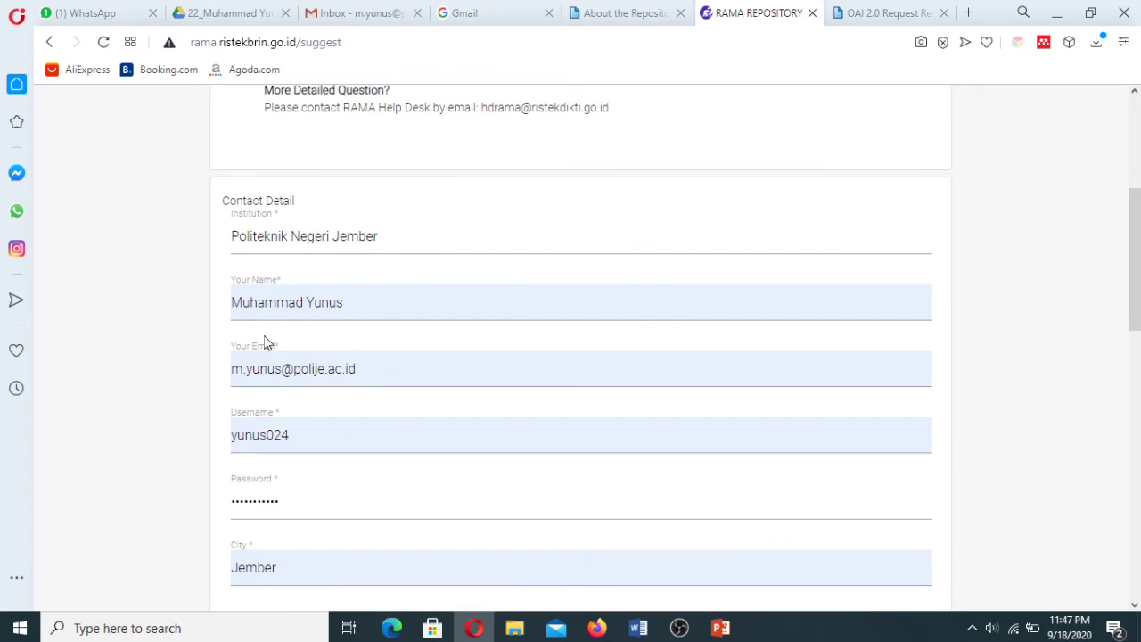
left_click_drag(1136, 295, 1137, 388)
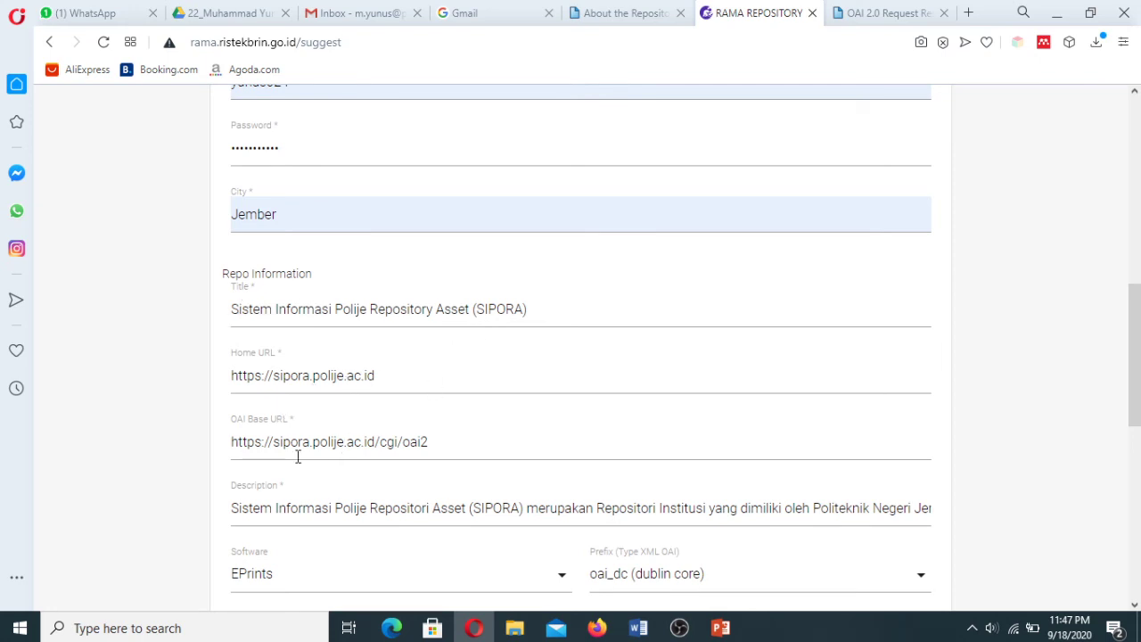
left_click_drag(1129, 359, 1139, 455)
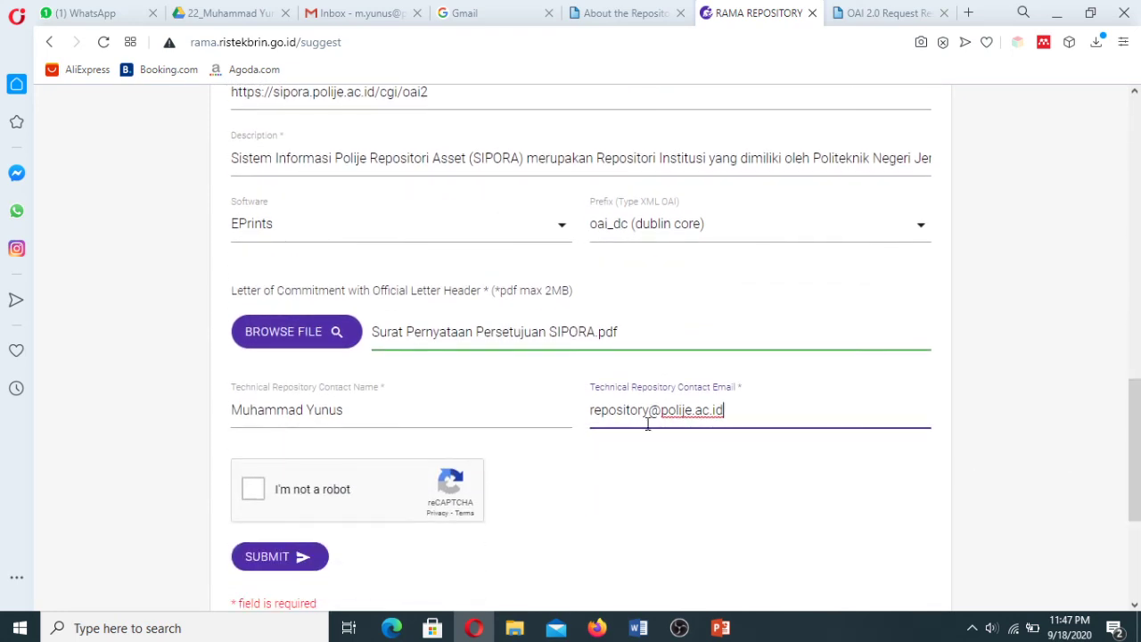
Tick the reCAPTCHA box and submit; the 50-character Description limit rejects it.
left_click(256, 496)
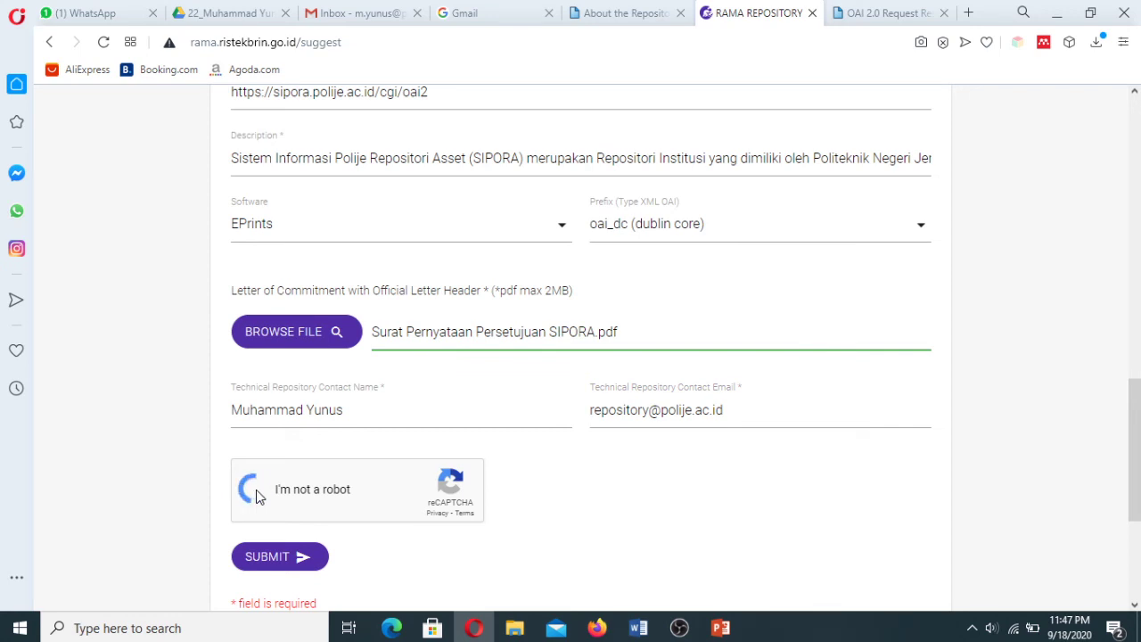
left_click_drag(1134, 425, 1135, 471)
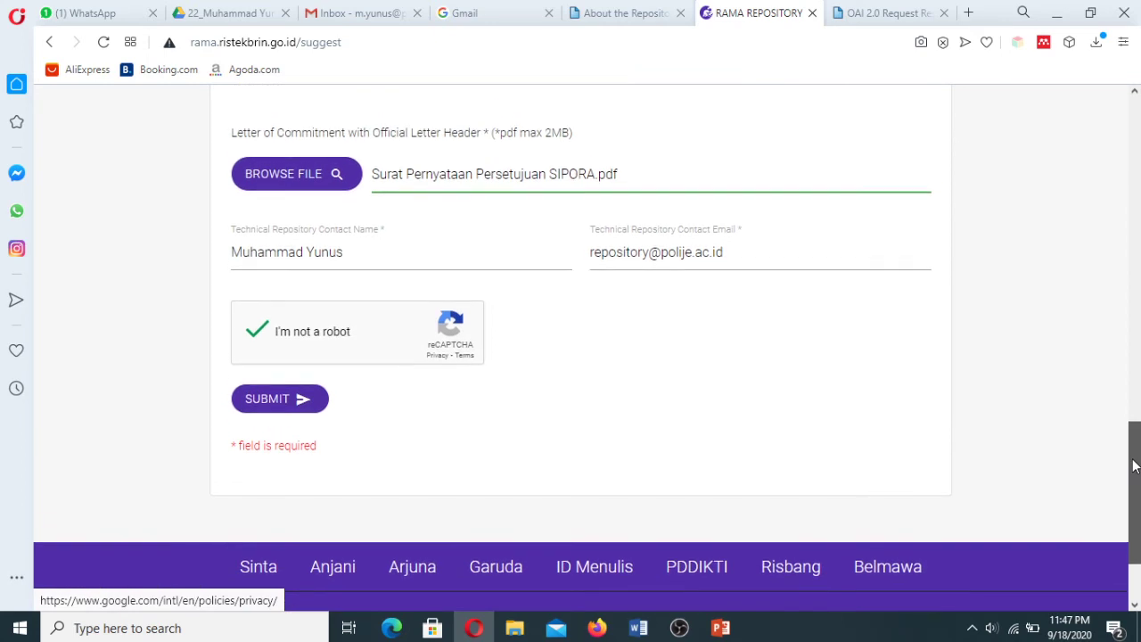
left_click(281, 409)
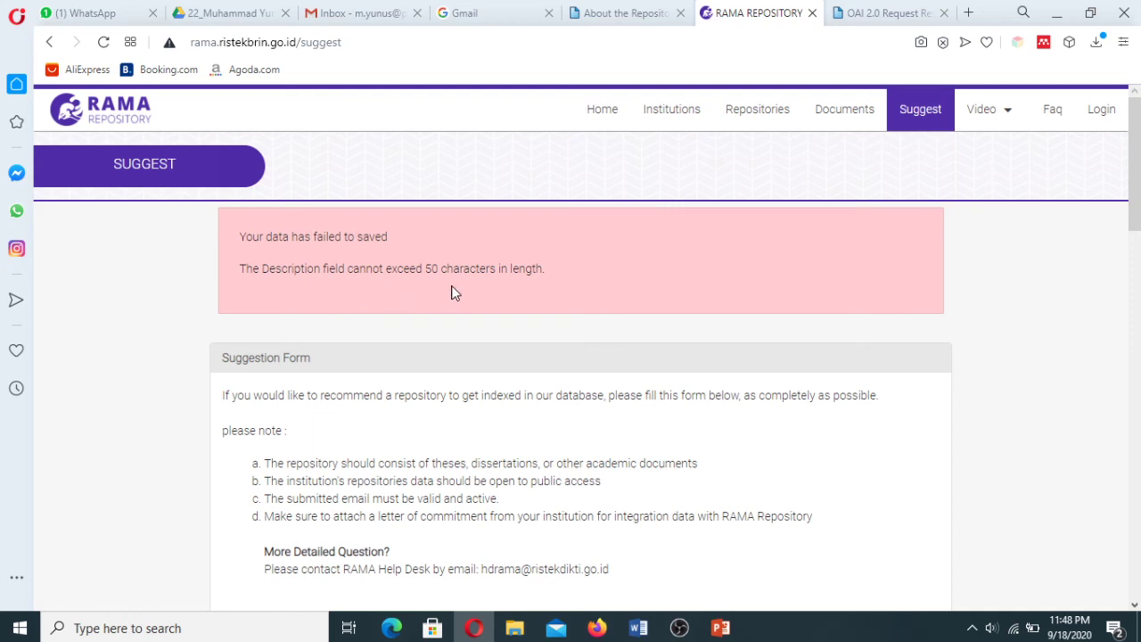
Cut the long tail of the Description and select the remaining text for replacement.
left_click_drag(1134, 216, 1137, 463)
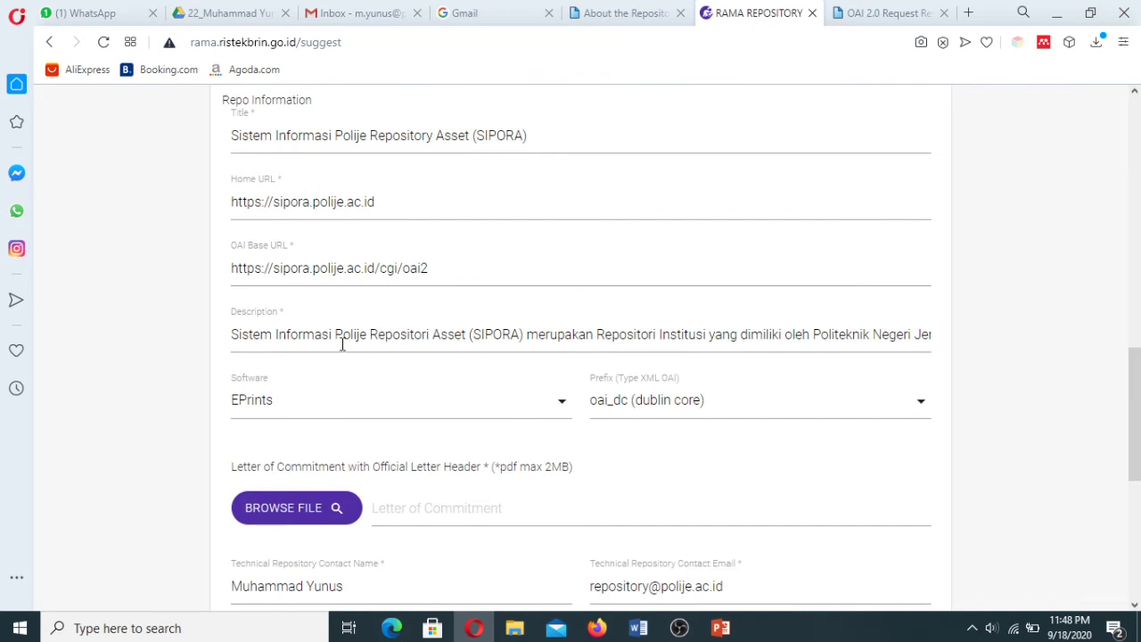
left_click_drag(526, 337, 987, 355)
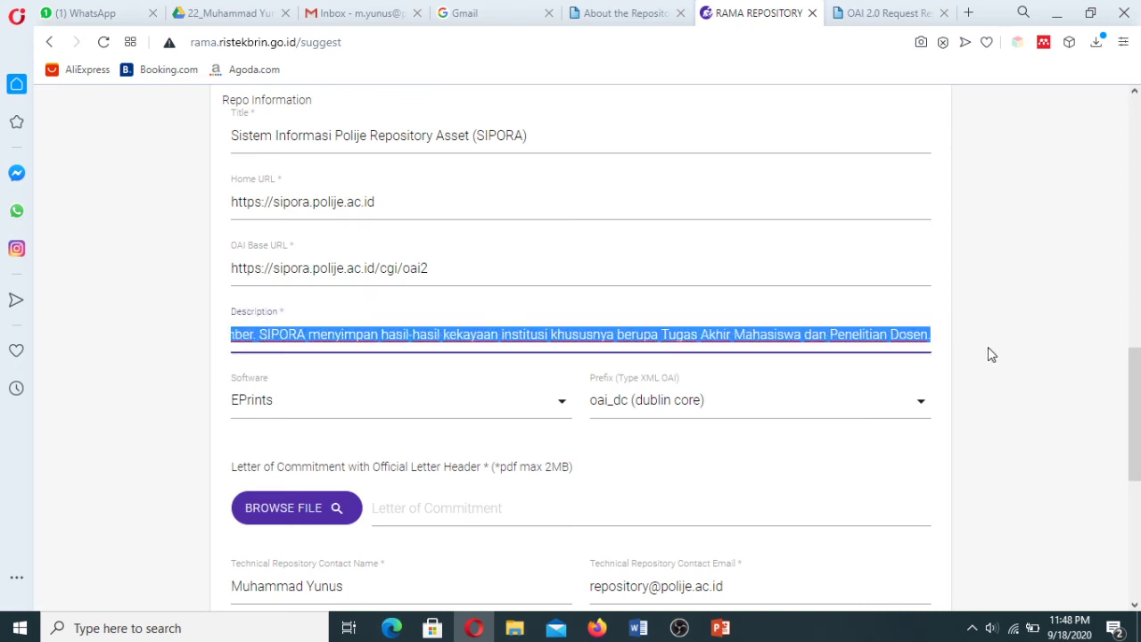
type("Sistem Informasi Polije Repositori Asset (SIPORA)")
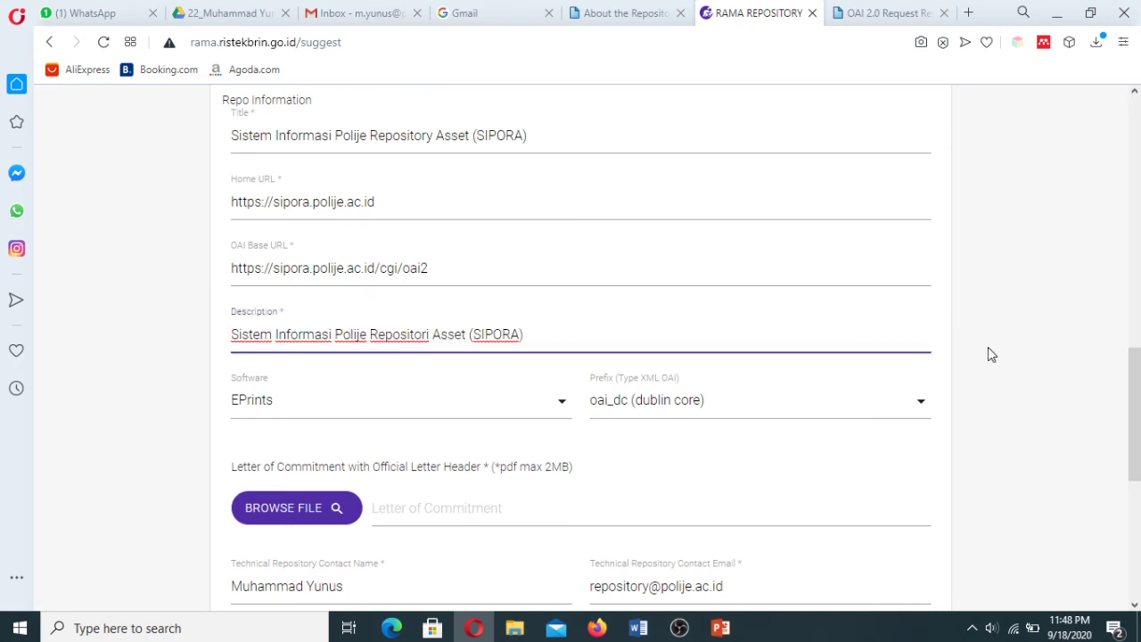
left_click_drag(540, 339, 226, 357)
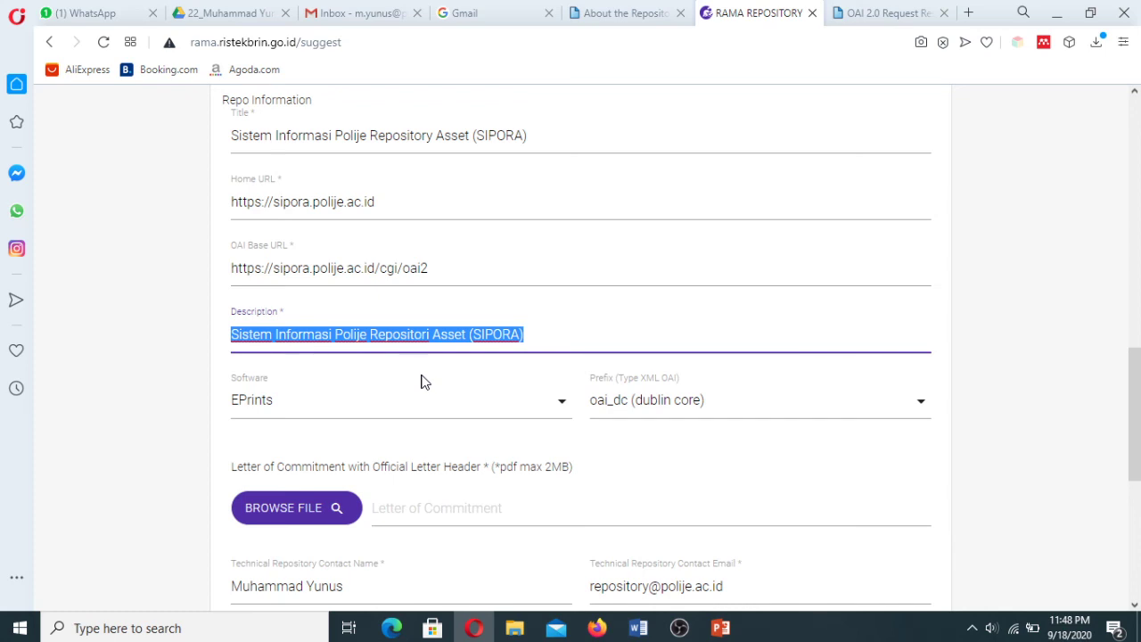
Retype the Description as 'SIPORA menyimpan laporan penelitian' and begin choosing the commitment letter file.
type("SIPO")
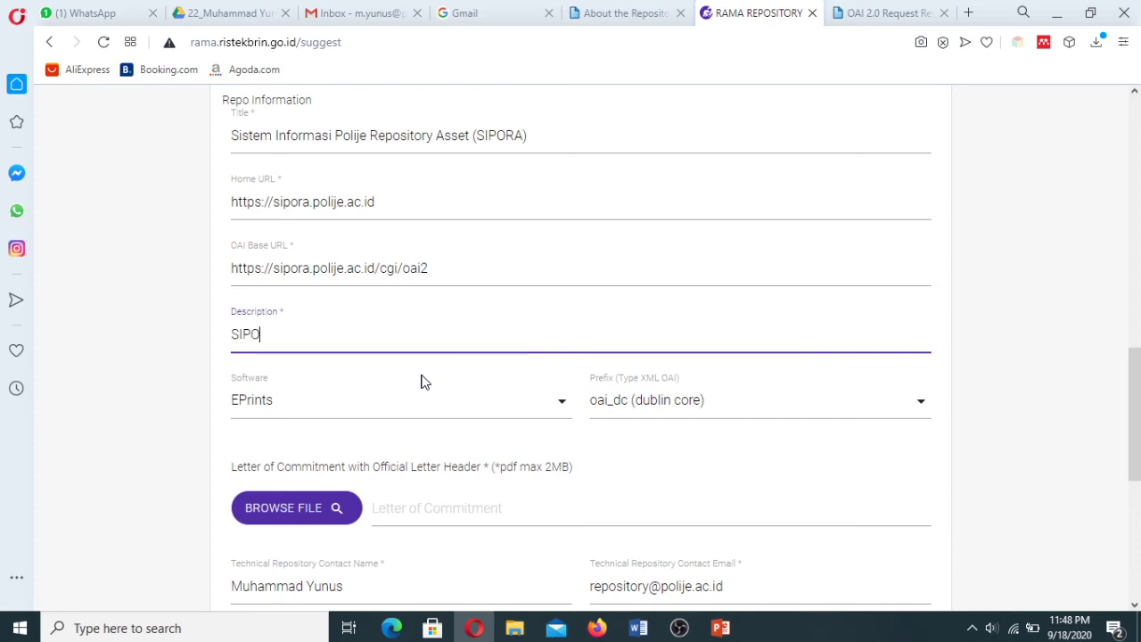
type("RA menyimpan tugas")
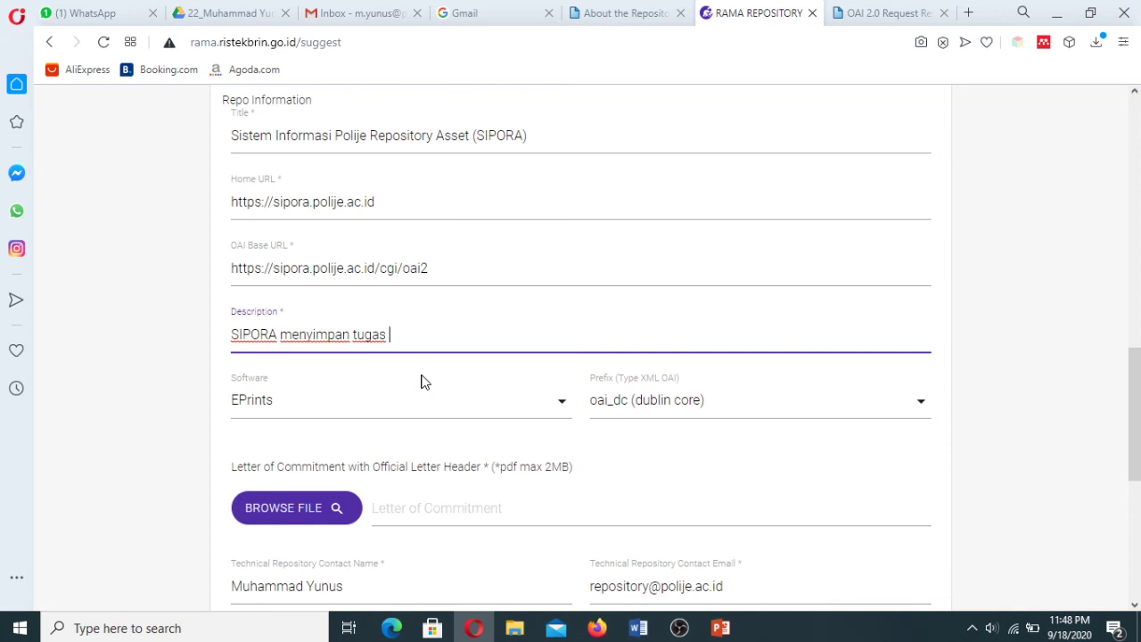
type("akh")
key("BackSpace")
key("BackSpace")
key("BackSpace")
key("BackSpace")
key("BackSpace")
key("BackSpace")
key("BackSpace")
key("BackSpace")
key("BackSpace")
key("BackSpace")
key("BackSpace")
key("BackSpace")
key("BackSpace")
key("BackSpace")
key("BackSpace")
key("BackSpace")
key("BackSpace")
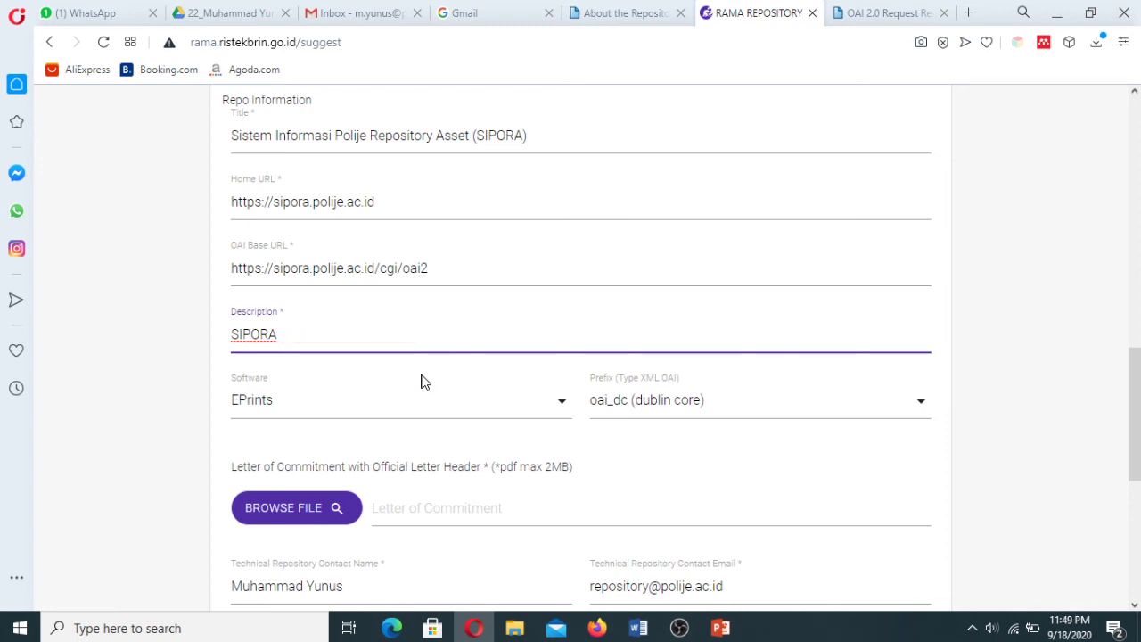
type("menyimpan tug")
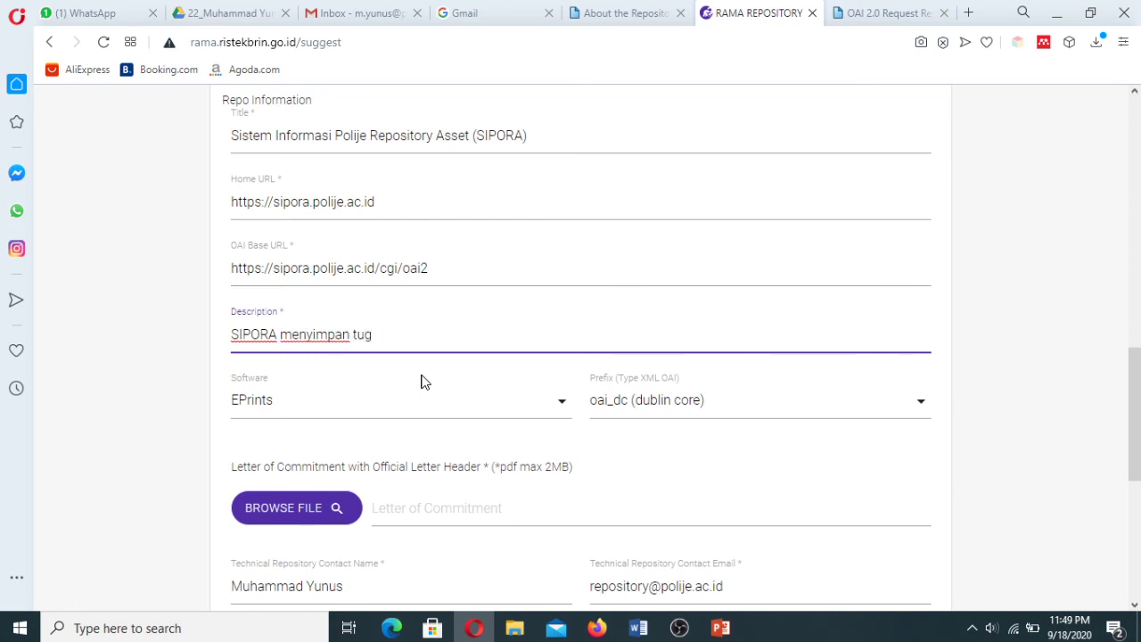
type("as akhir")
key("BackSpace")
key("BackSpace")
key("BackSpace")
key("BackSpace")
key("BackSpace")
key("BackSpace")
key("BackSpace")
key("BackSpace")
key("BackSpace")
key("BackSpace")
type("laporan en")
key("BackSpace")
key("BackSpace")
key("BackSpace")
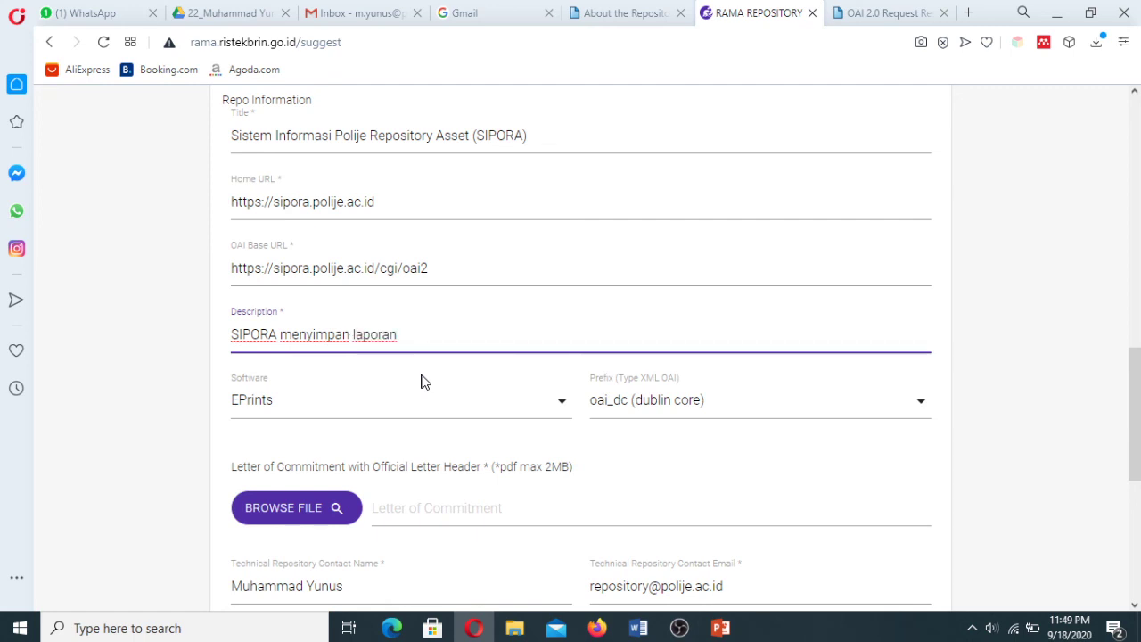
type("penelitian")
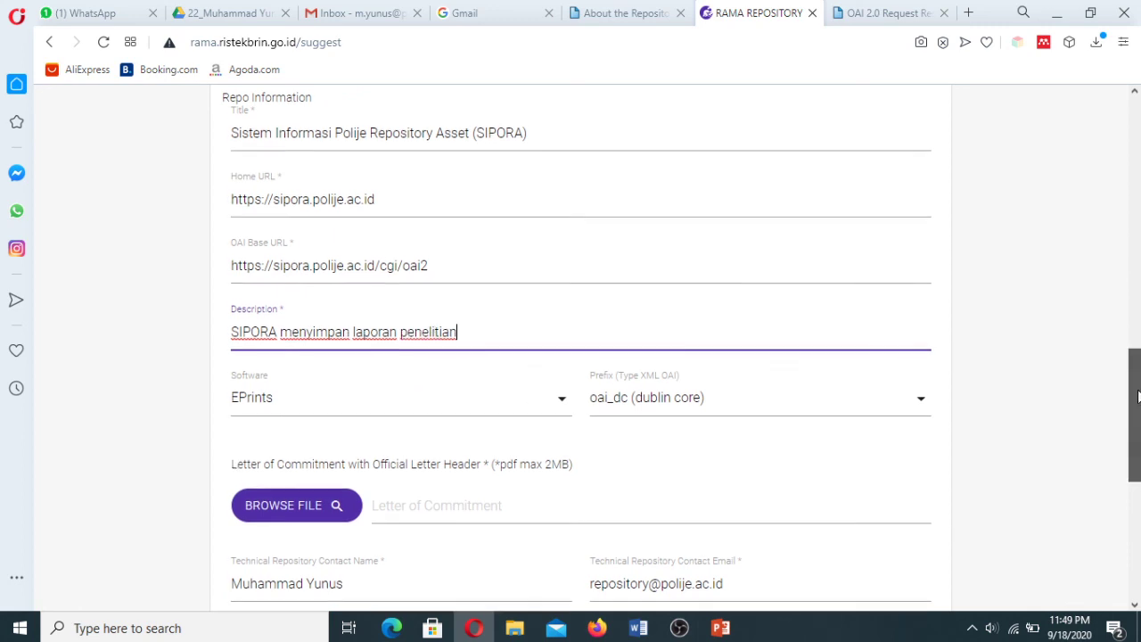
mouse_move(1135, 380)
left_mouse_down()
mouse_move(1136, 442)
mouse_move(1132, 189)
mouse_move(1137, 379)
left_mouse_up()
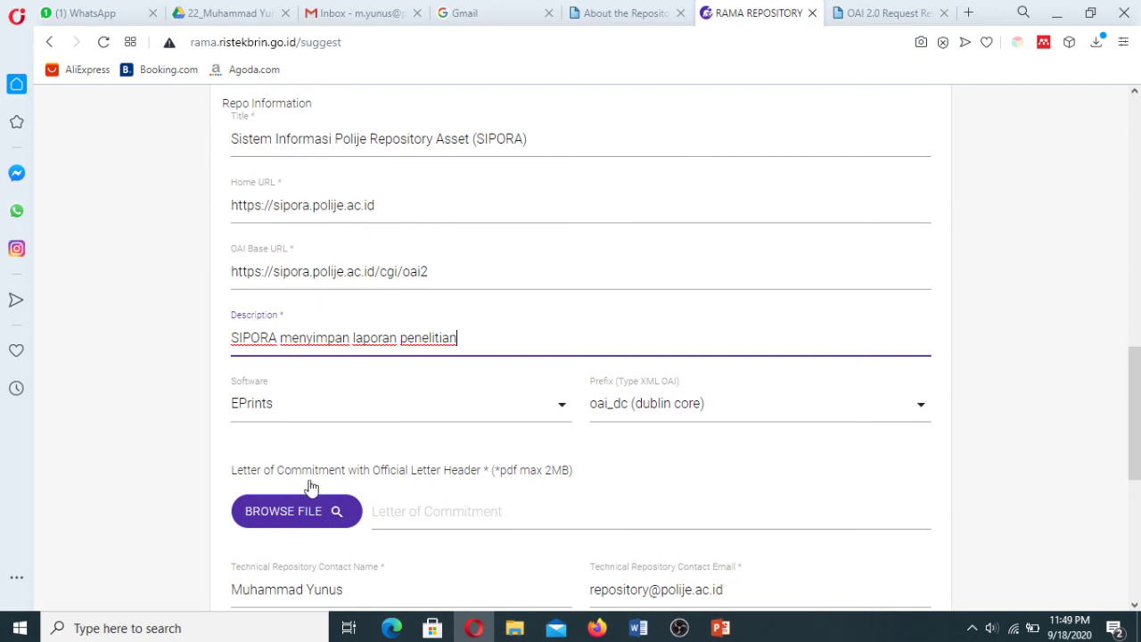
left_click(312, 520)
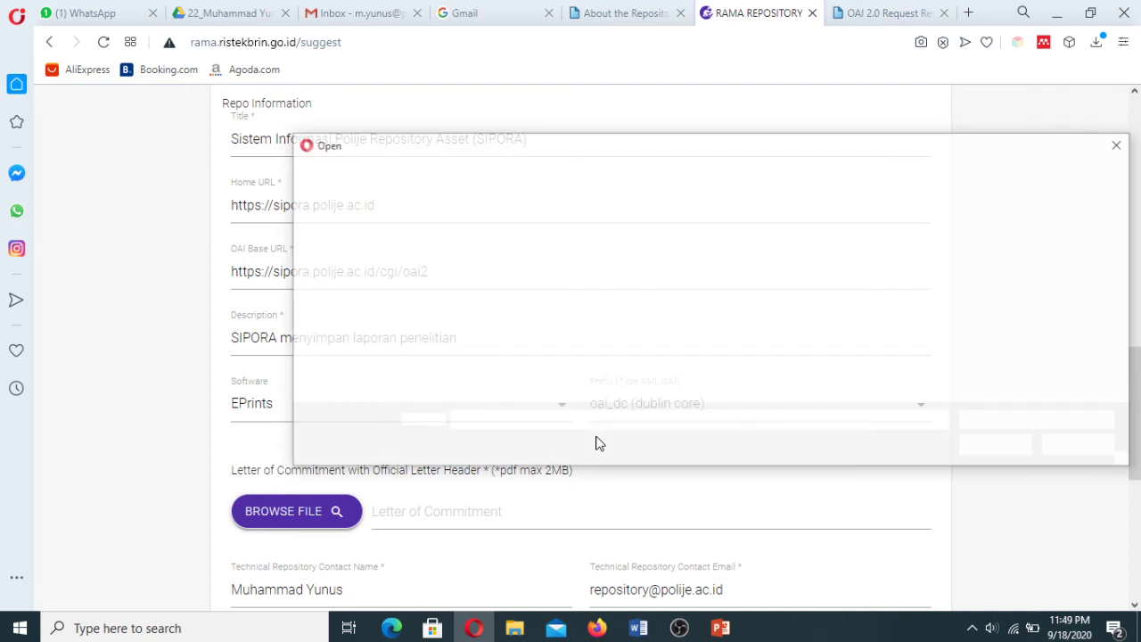
Attach 'Surat Pernyataan Persetujuan SIPORA.pdf', pass the reCAPTCHA check and submit the suggestion.
left_click(998, 444)
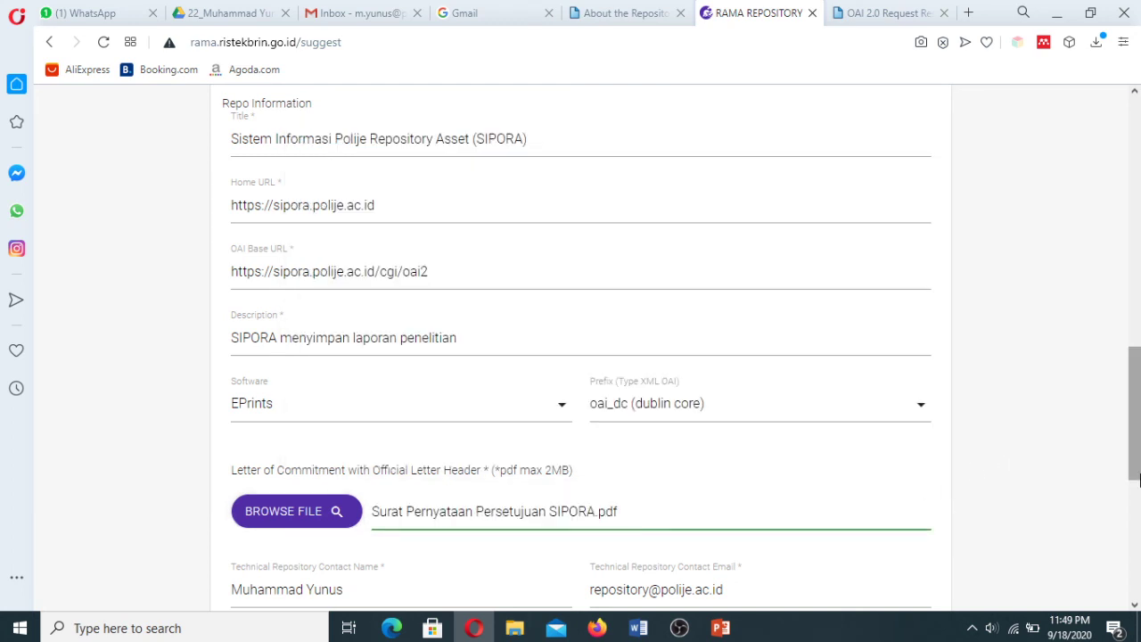
left_click_drag(1136, 454, 1137, 554)
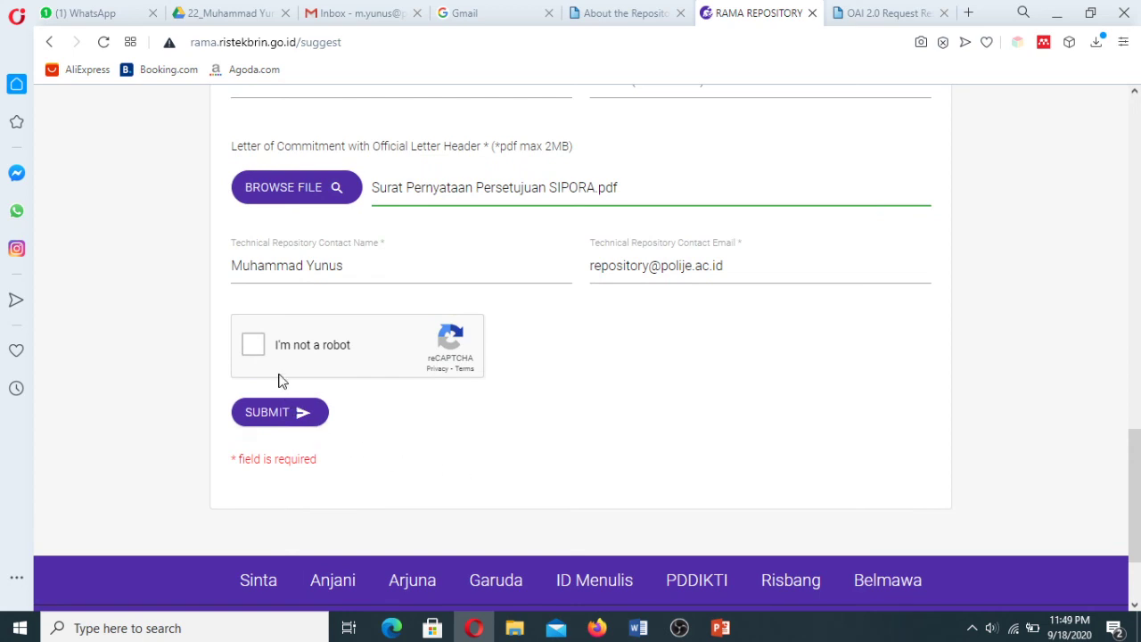
left_click(256, 347)
left_click(276, 424)
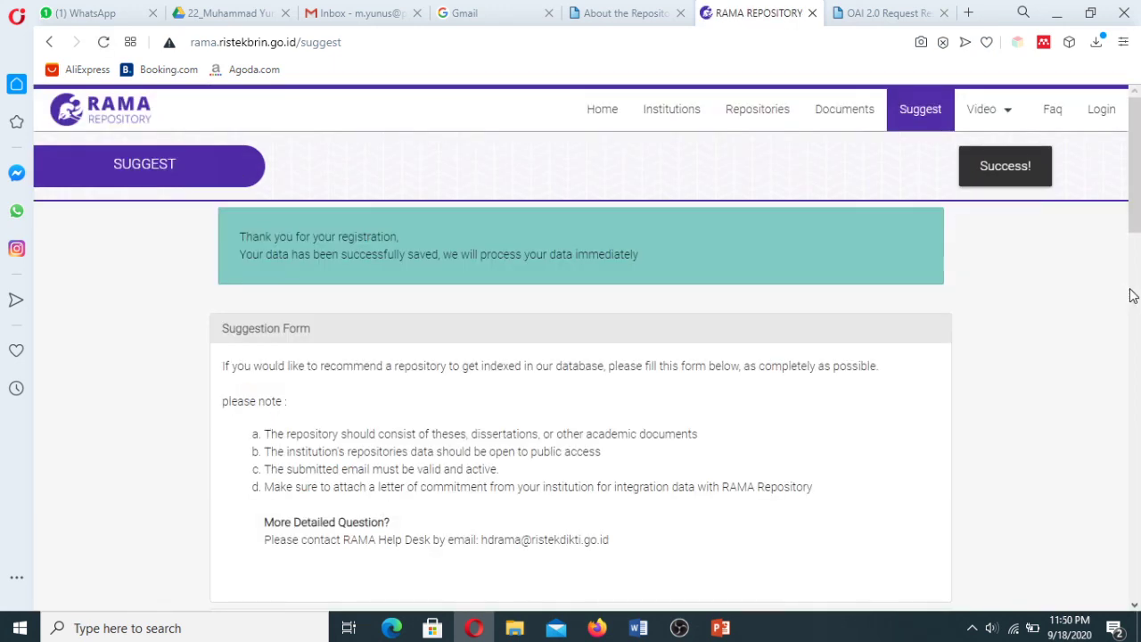
mouse_move(1132, 207)
left_mouse_down()
mouse_move(1136, 242)
mouse_move(1135, 217)
left_mouse_up()
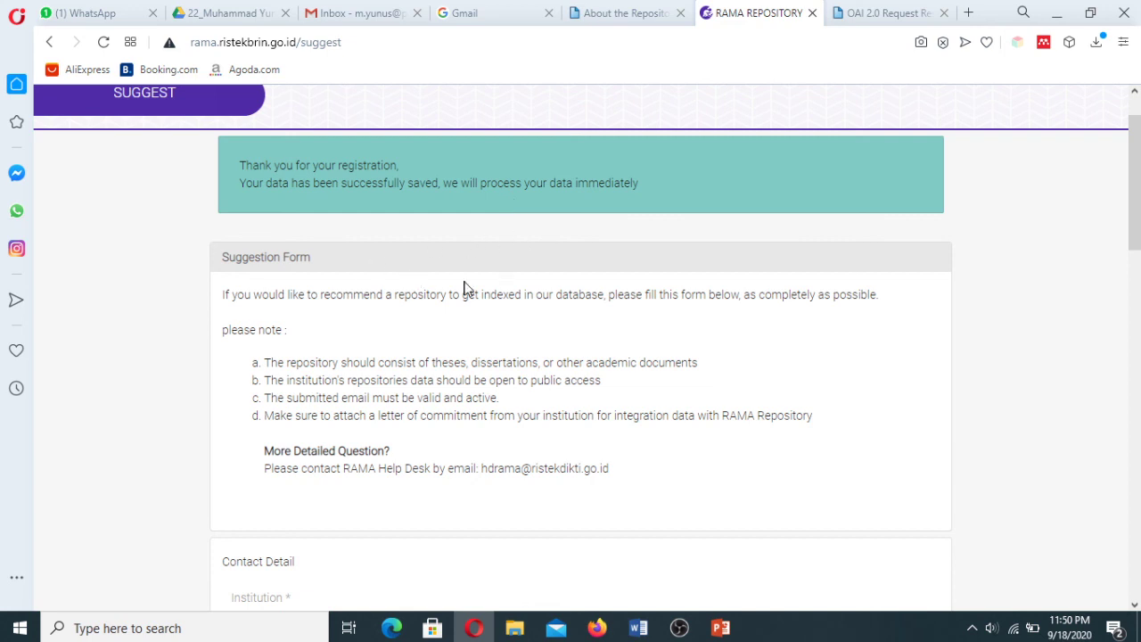
left_click_drag(1129, 219, 1082, 222)
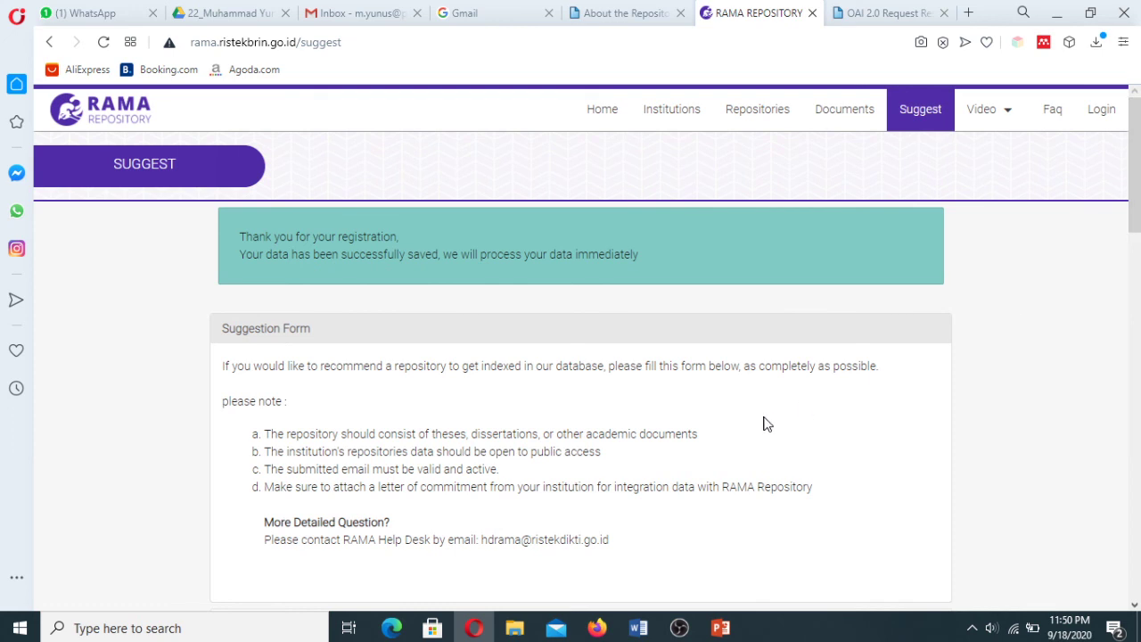